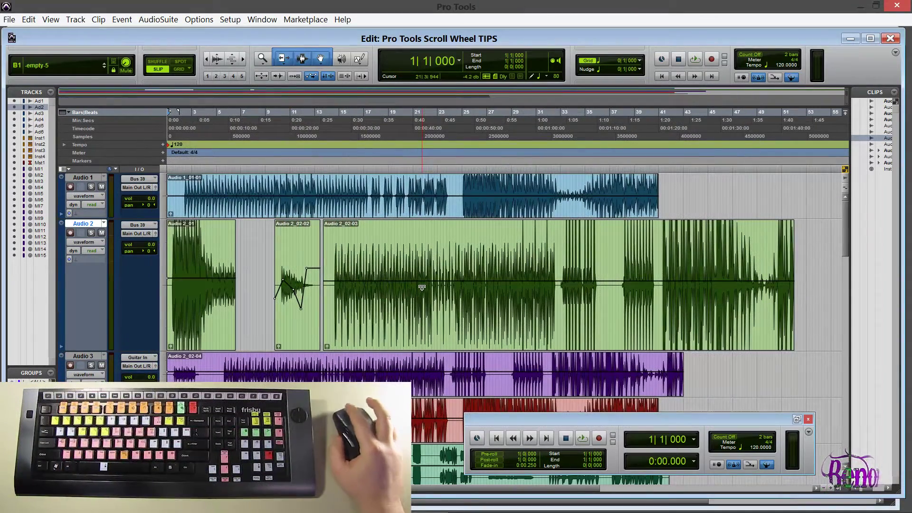
View the program's About information to check the installed version and close it.
click(342, 19)
click(292, 143)
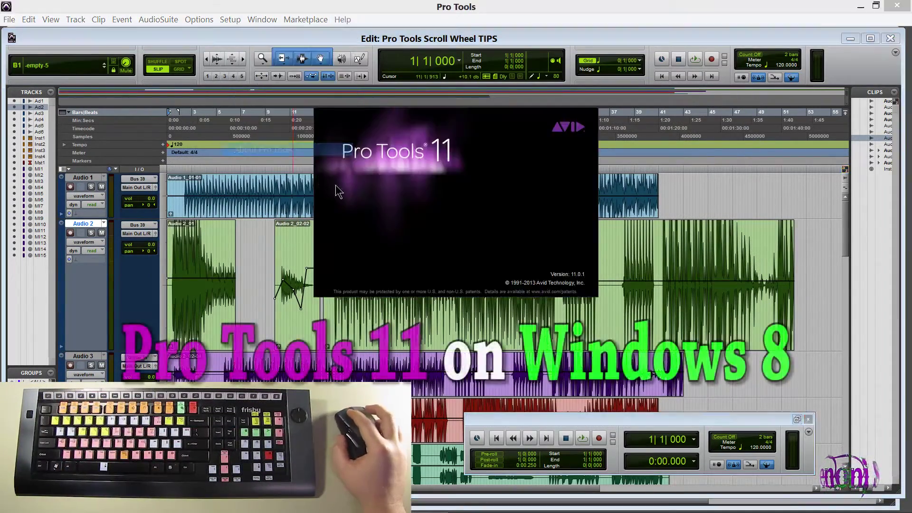
click(546, 145)
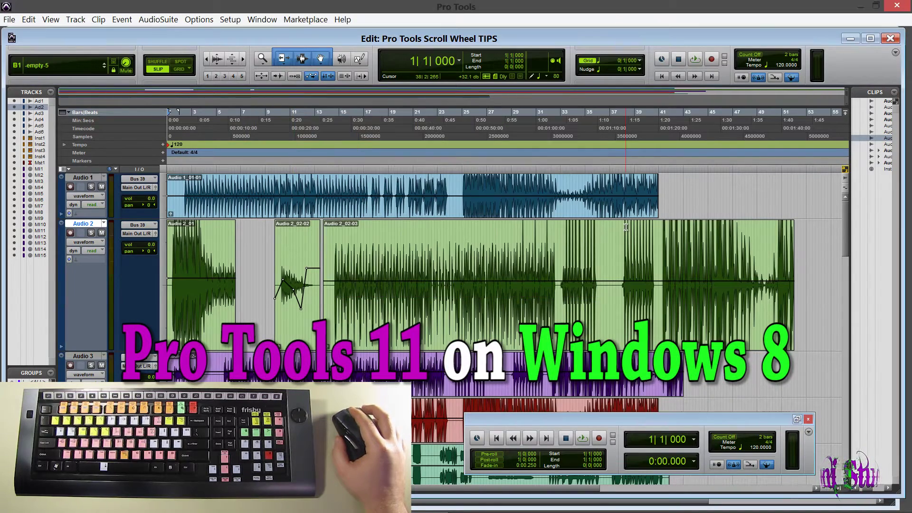
Scroll the Edit window's tracks down to the Inst 1 track and back up to Audio 1.
scroll(622, 245, down, 15)
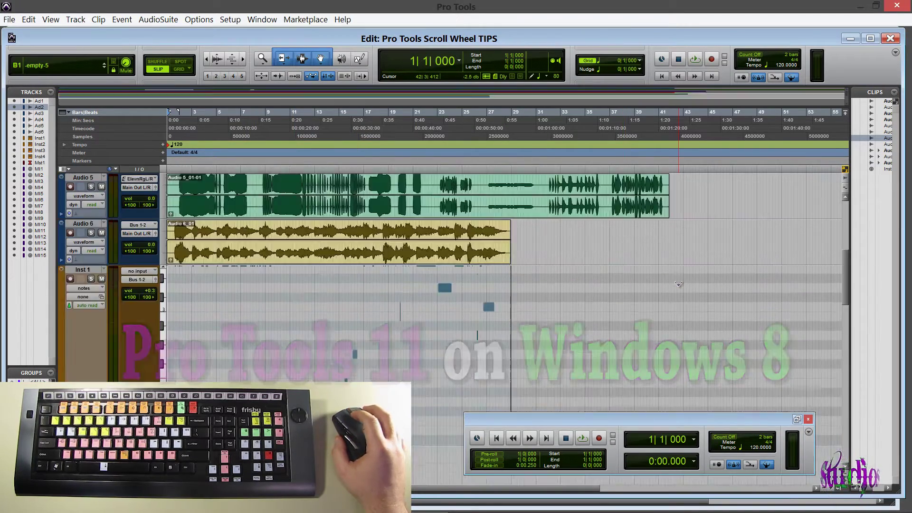
scroll(642, 272, down, 3)
scroll(641, 273, up, 18)
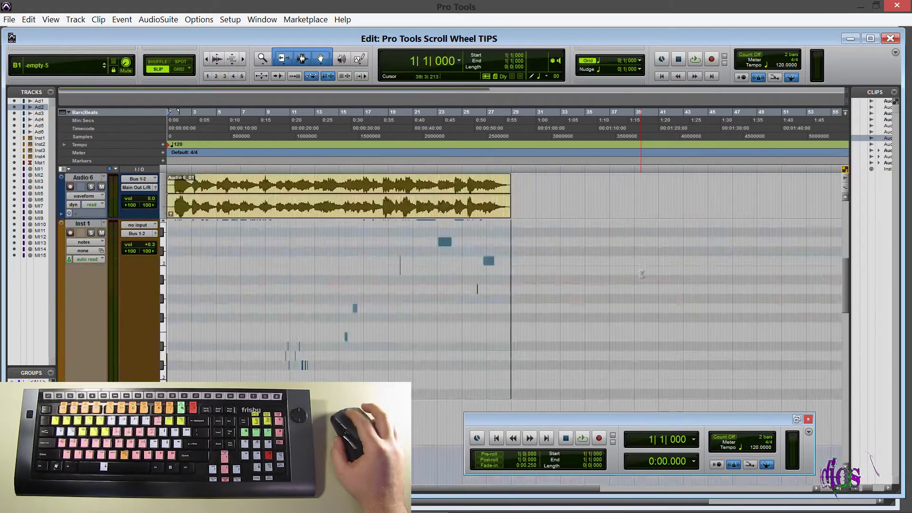
Switch to the Mix window and scroll the channel strips vertically up and back down.
key(ctrl+equal)
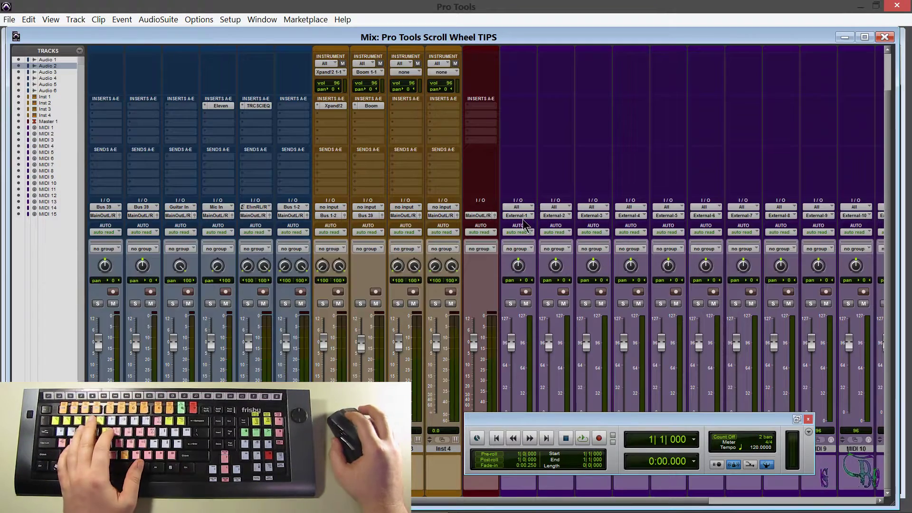
scroll(502, 248, up, 3)
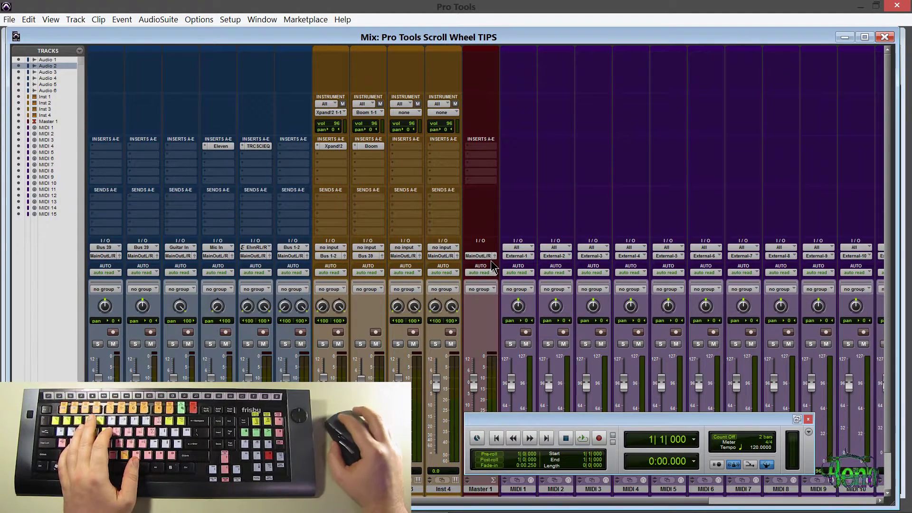
scroll(450, 270, down, 3)
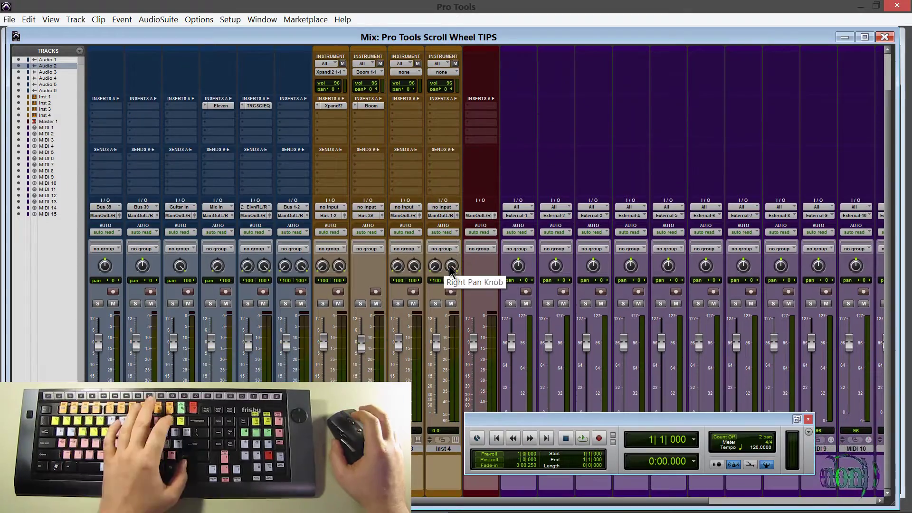
Return to the Edit window and scroll the timeline horizontally past the end of the clips and back to bar 1.
key(ctrl+equal)
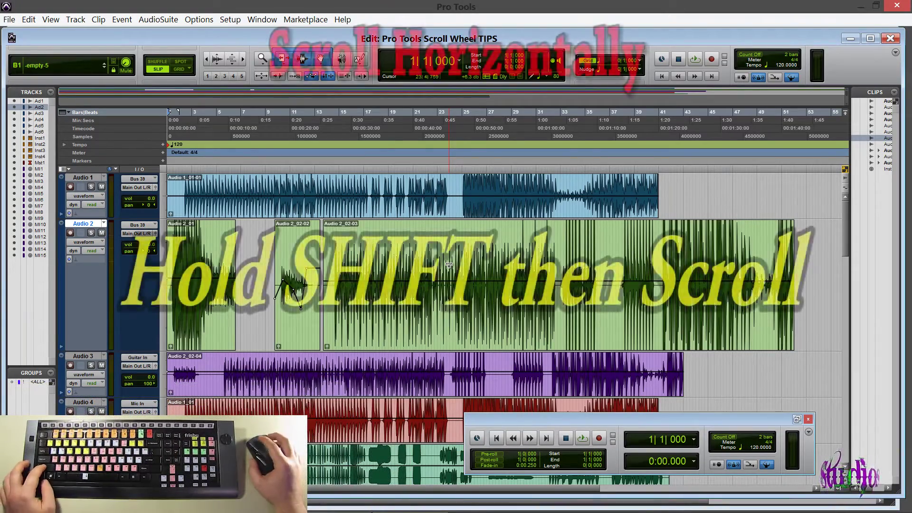
scroll(448, 267, right, 10)
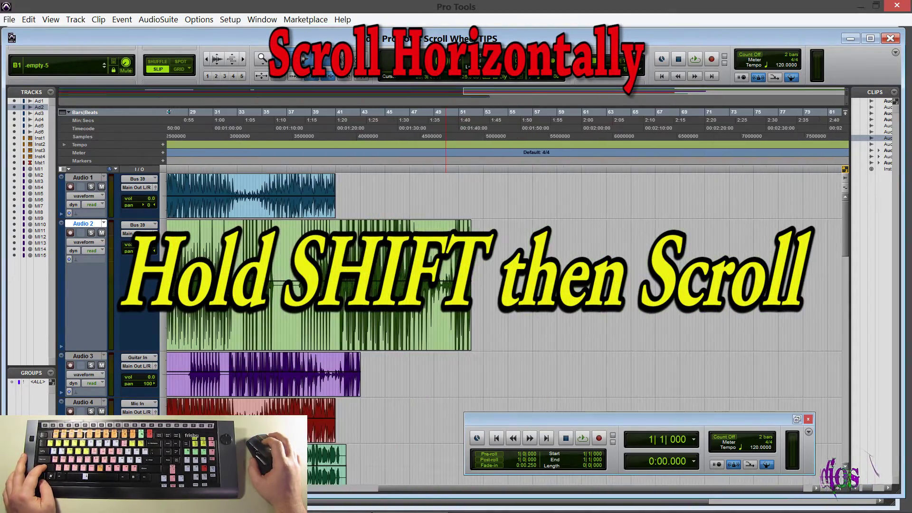
scroll(445, 236, left, 5)
scroll(445, 236, left, 5)
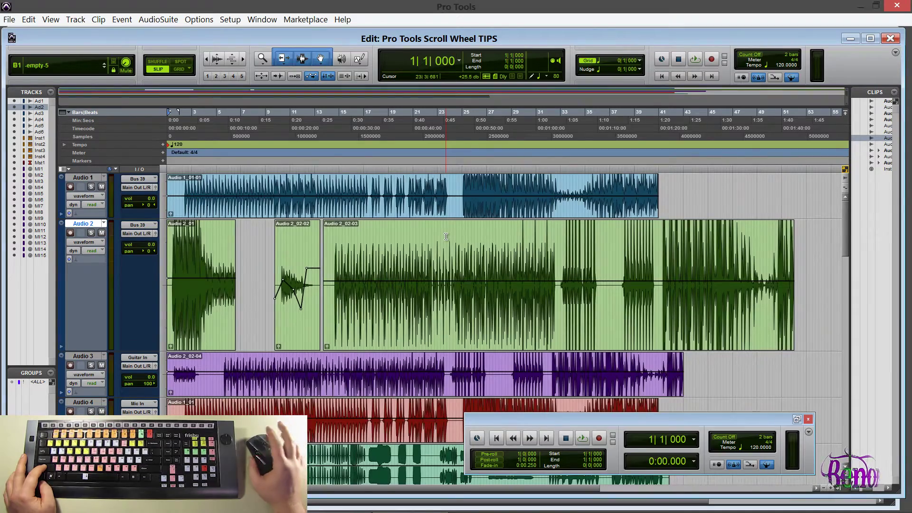
Scroll vertically through the Edit window's tracks to the instrument, master and MIDI tracks and back to Audio 1.
scroll(445, 236, down, 3)
scroll(445, 236, up, 3)
scroll(445, 236, down, 10)
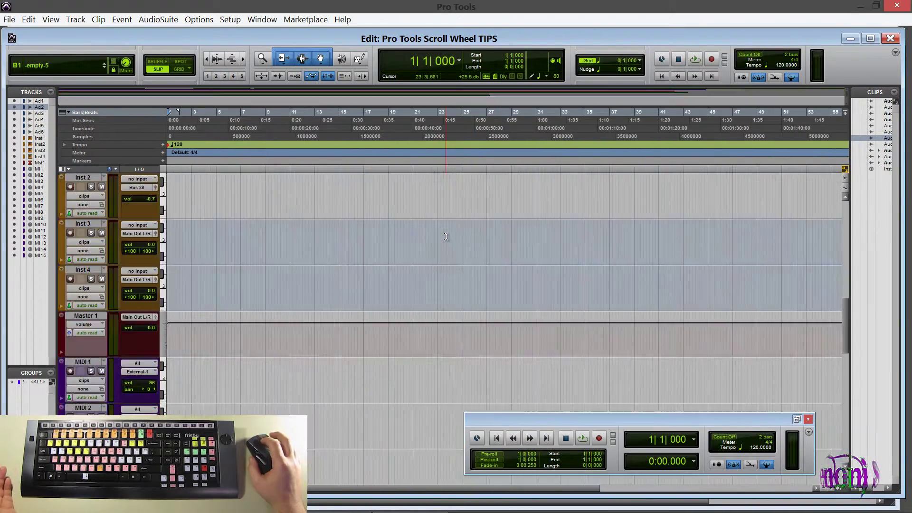
scroll(446, 236, up, 10)
scroll(445, 236, down, 12)
scroll(446, 236, up, 12)
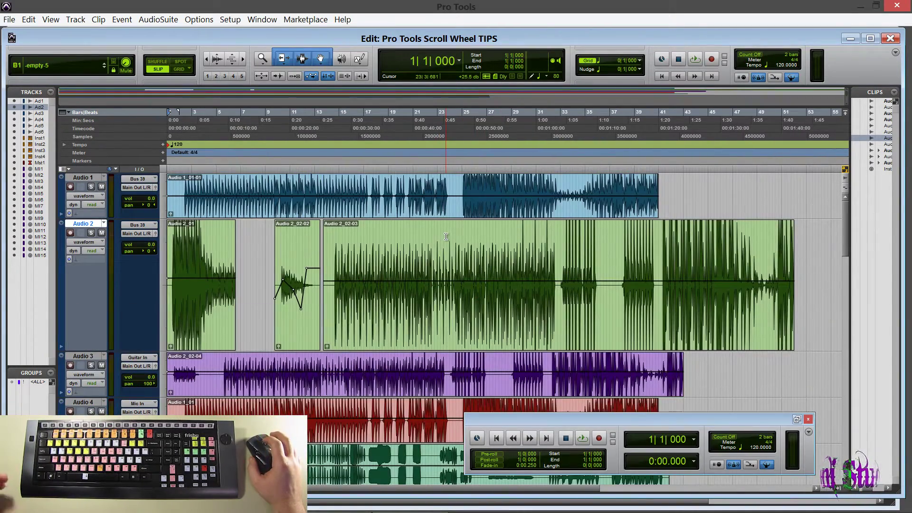
Scroll the Edit window's timeline horizontally to the later bars and back to the start twice.
scroll(446, 236, down, 2)
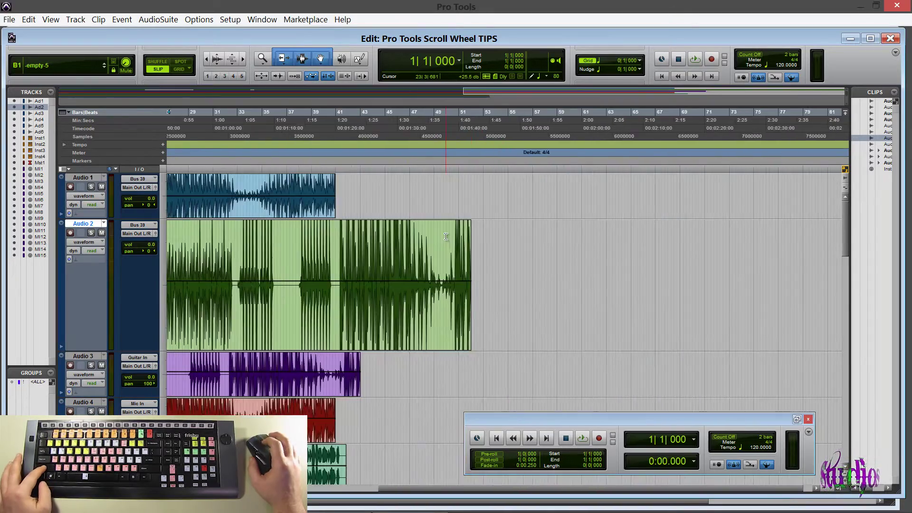
scroll(446, 236, up, 2)
scroll(445, 236, down, 2)
scroll(445, 236, up, 2)
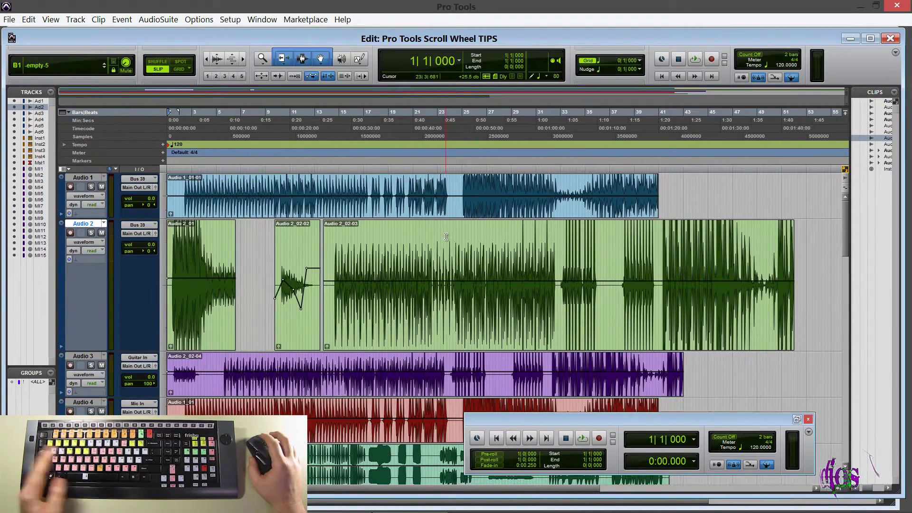
Show the Mix window and scroll its channel strips horizontally toward the higher MIDI channels and back to Audio 1.
key(ctrl+equal)
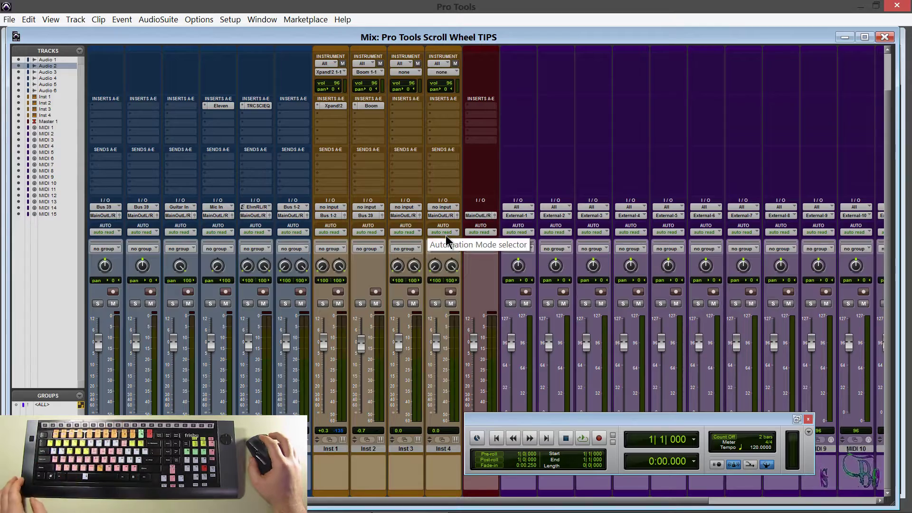
scroll(446, 235, right, 5)
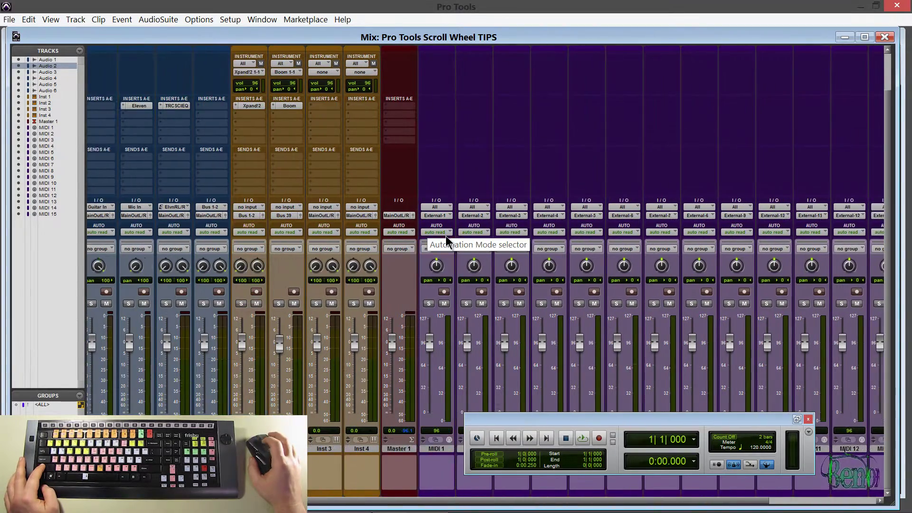
scroll(446, 238, left, 4)
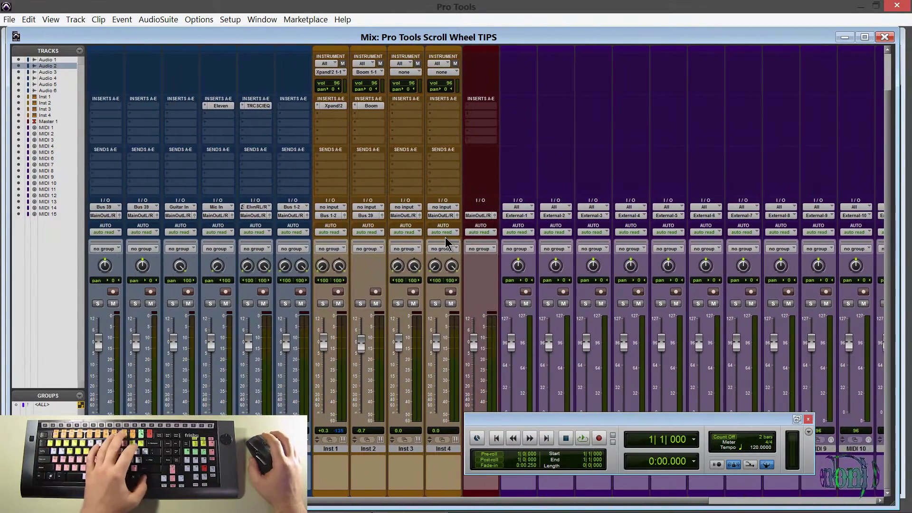
Return to the Edit window and scroll the Clips list horizontally to view the clip names and back.
key(ctrl+equal)
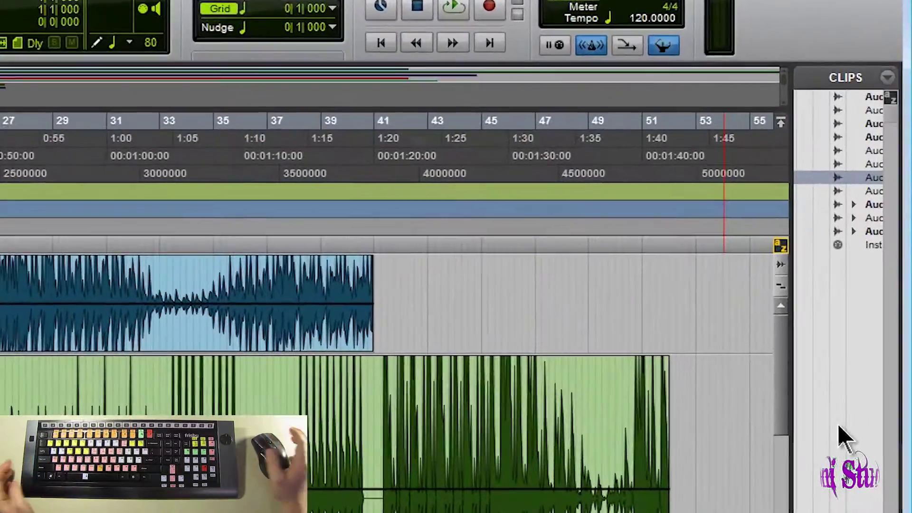
scroll(814, 285, right, 4)
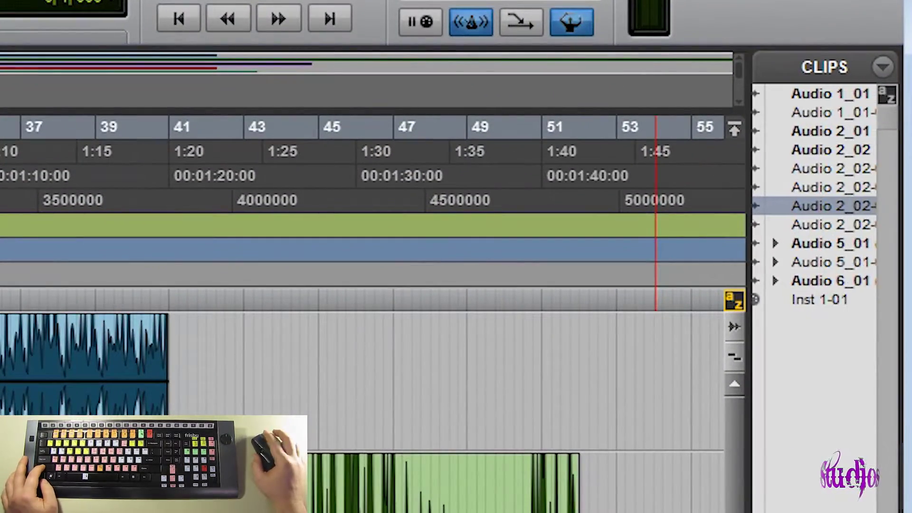
scroll(814, 195, left, 5)
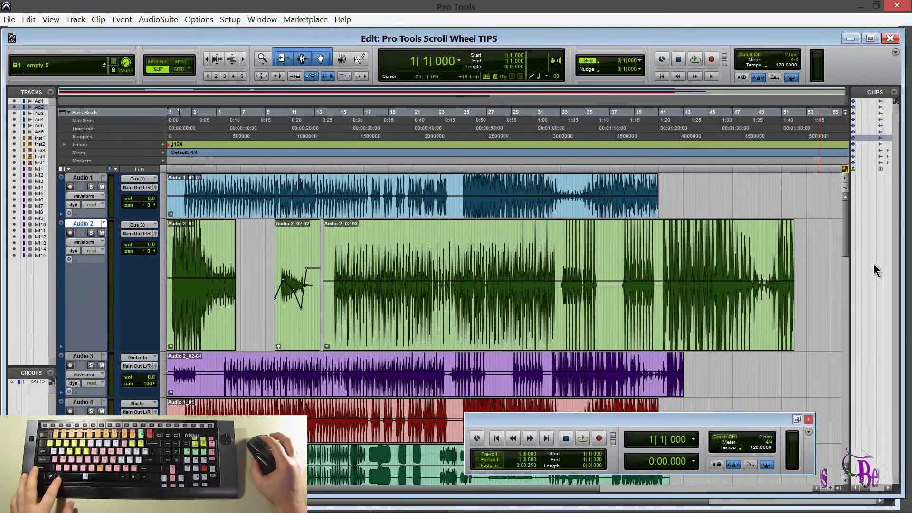
Continuously zoom the waveforms of all audio tracks vertically out and in several times in the Edit window.
scroll(492, 274, down, 3)
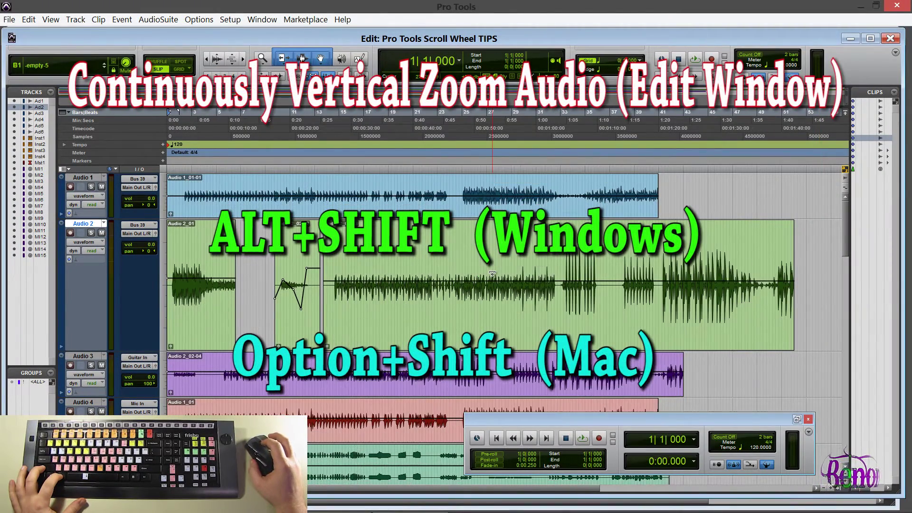
scroll(492, 274, down, 2)
scroll(492, 274, up, 5)
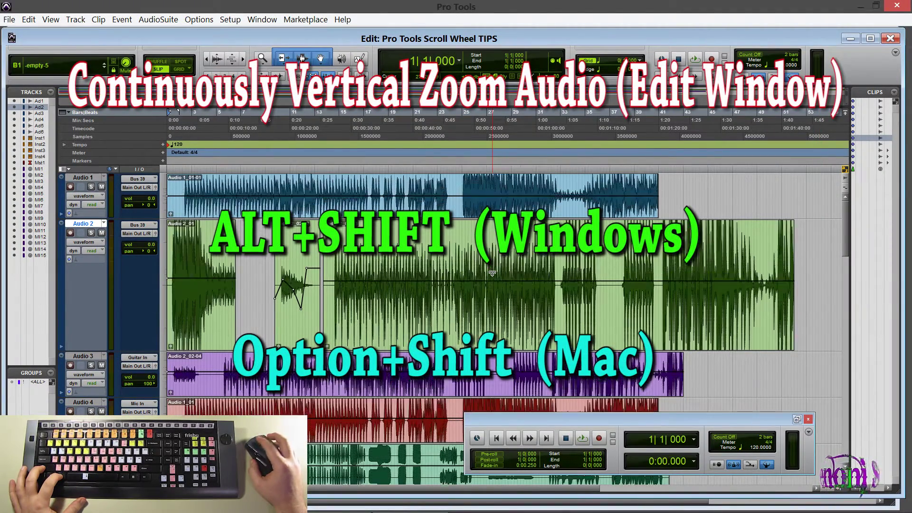
scroll(492, 274, down, 3)
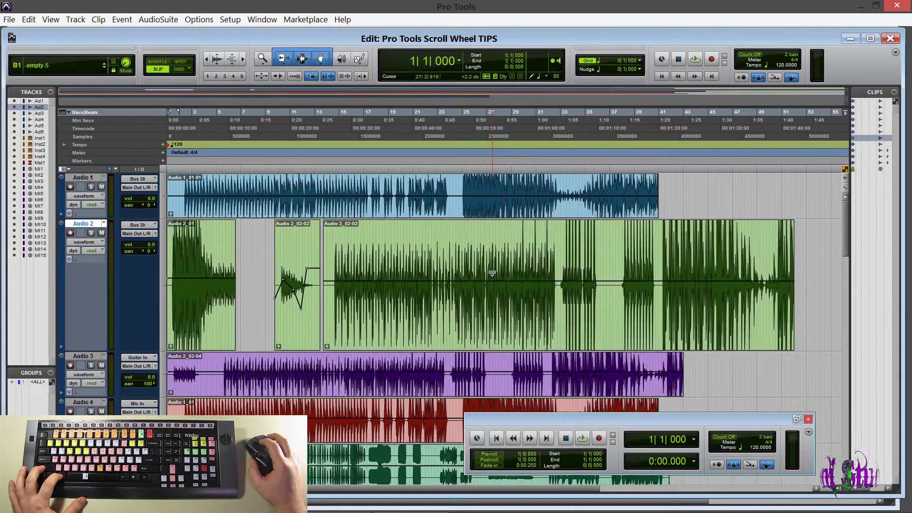
scroll(492, 274, up, 5)
scroll(492, 274, down, 3)
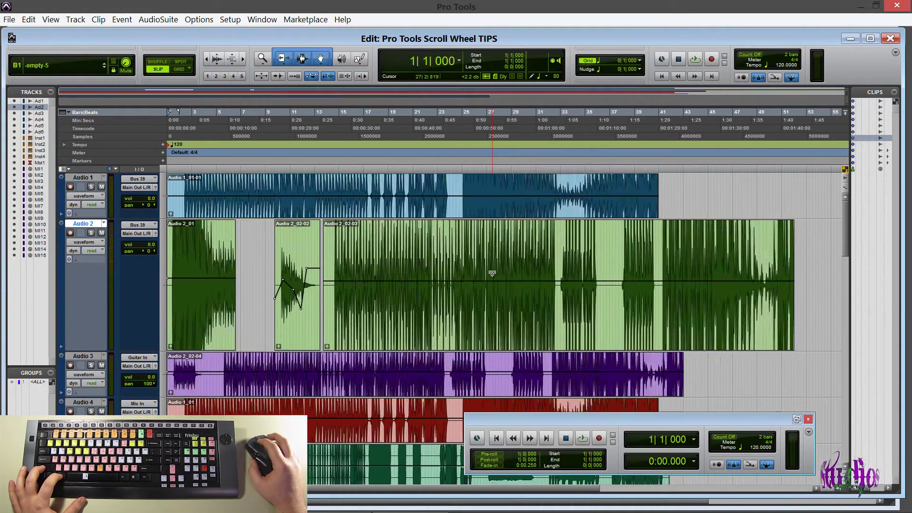
scroll(492, 274, up, 2)
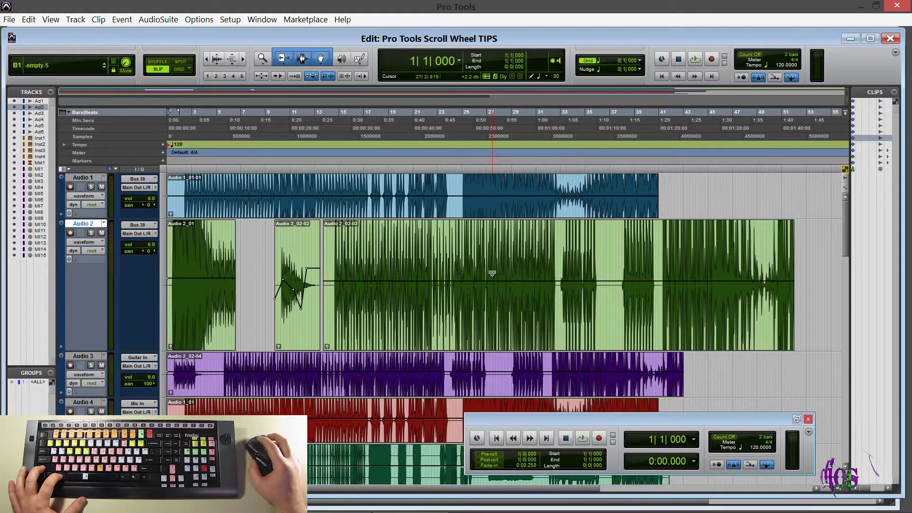
scroll(492, 274, down, 2)
scroll(492, 274, up, 2)
scroll(492, 274, down, 2)
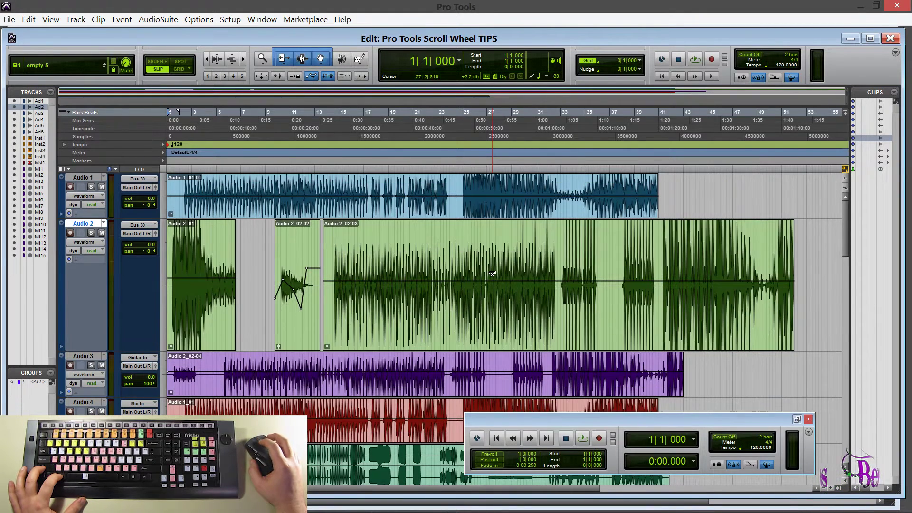
scroll(492, 274, down, 2)
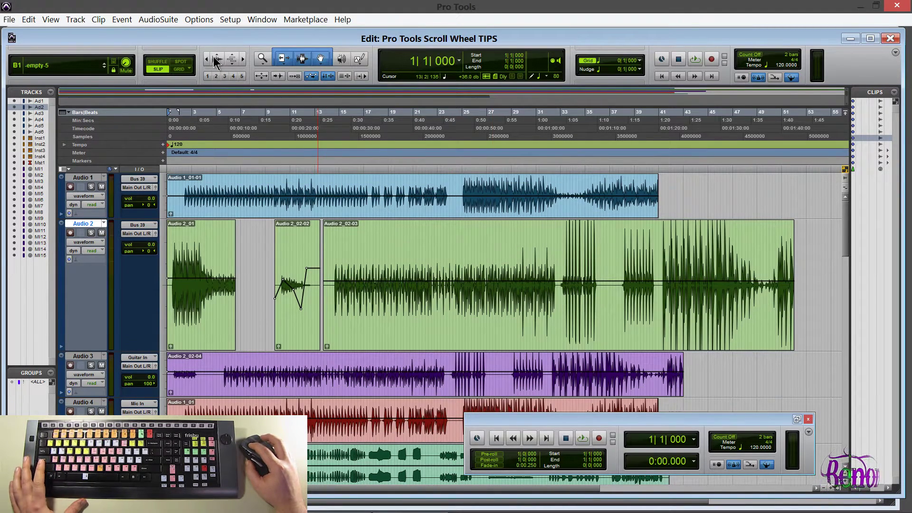
scroll(230, 94, up, 3)
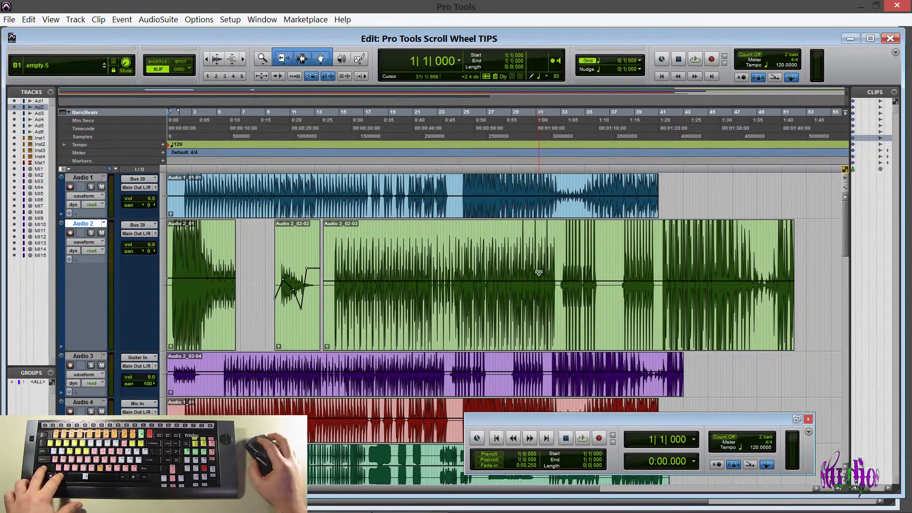
scroll(541, 279, down, 2)
scroll(541, 279, up, 2)
scroll(541, 279, down, 2)
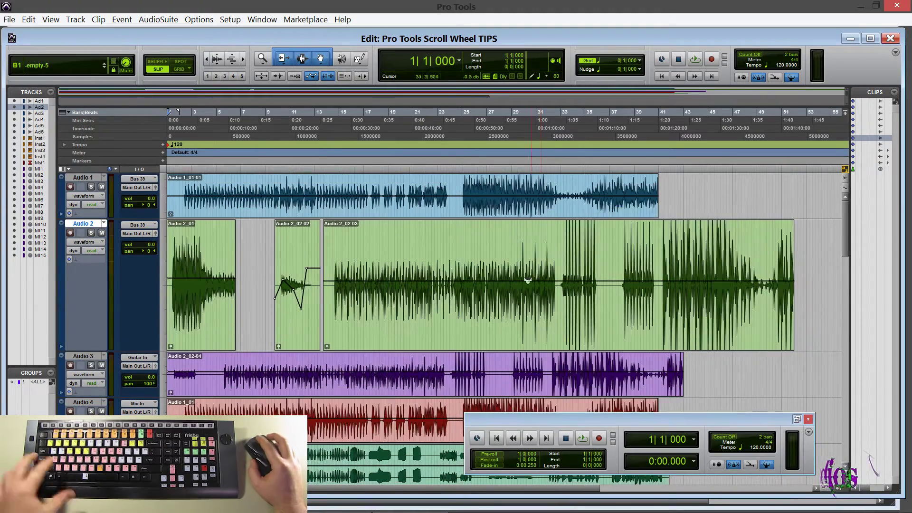
Bring the Inst 1 track into view and continuously zoom its MIDI notes vertically out and in.
scroll(426, 295, down, 2)
scroll(426, 294, down, 3)
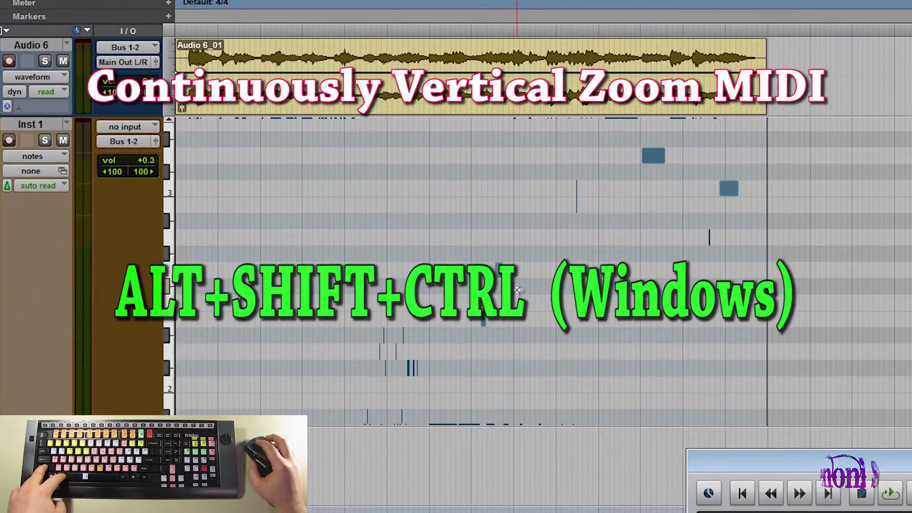
scroll(559, 293, down, 3)
scroll(559, 293, up, 3)
scroll(559, 294, down, 2)
scroll(559, 293, down, 1)
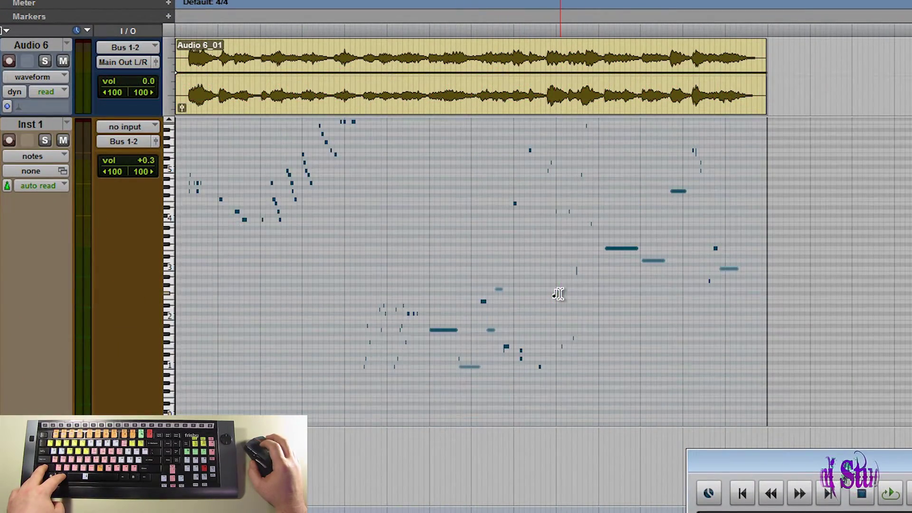
scroll(559, 293, up, 2)
scroll(558, 293, down, 2)
scroll(558, 294, up, 2)
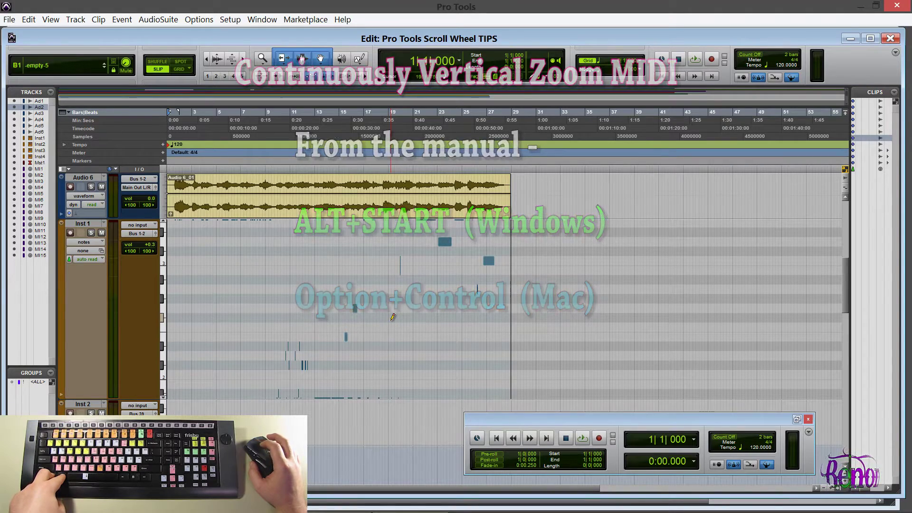
Zoom the timeline horizontally in and out over the Inst 1 track, returning to the full-length clip view.
scroll(391, 320, up, 4)
scroll(390, 320, down, 6)
scroll(393, 317, up, 3)
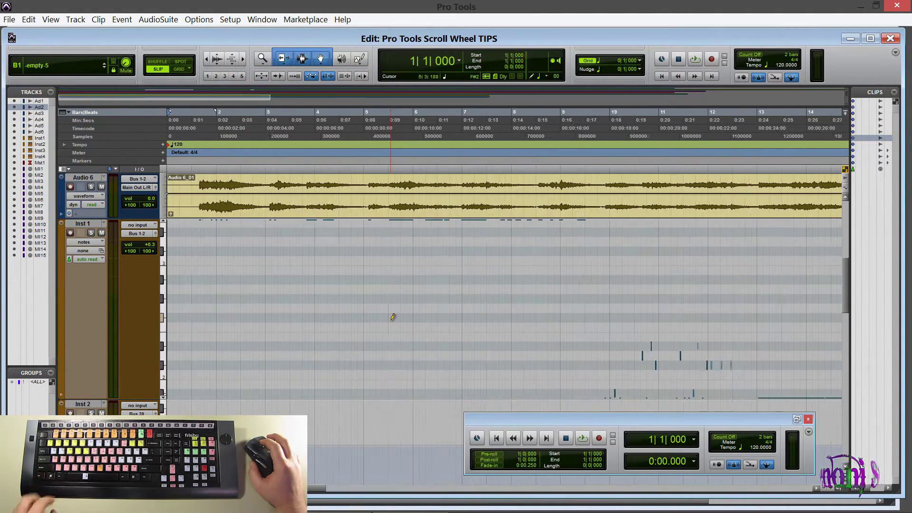
scroll(393, 317, down, 1)
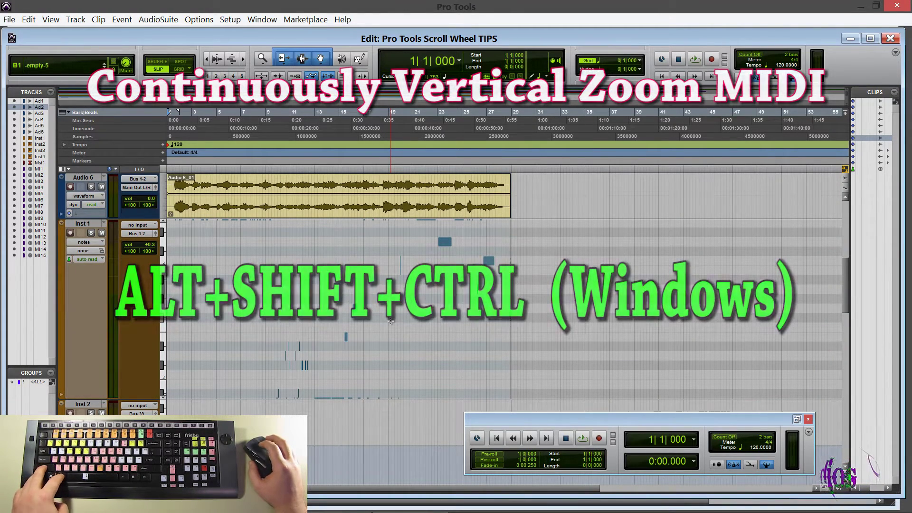
Zoom the Inst 1 MIDI notes vertically out and back in once more.
ctrl+alt+shift+scroll(390, 321, down, 4)
ctrl+alt+shift+scroll(388, 321, up, 4)
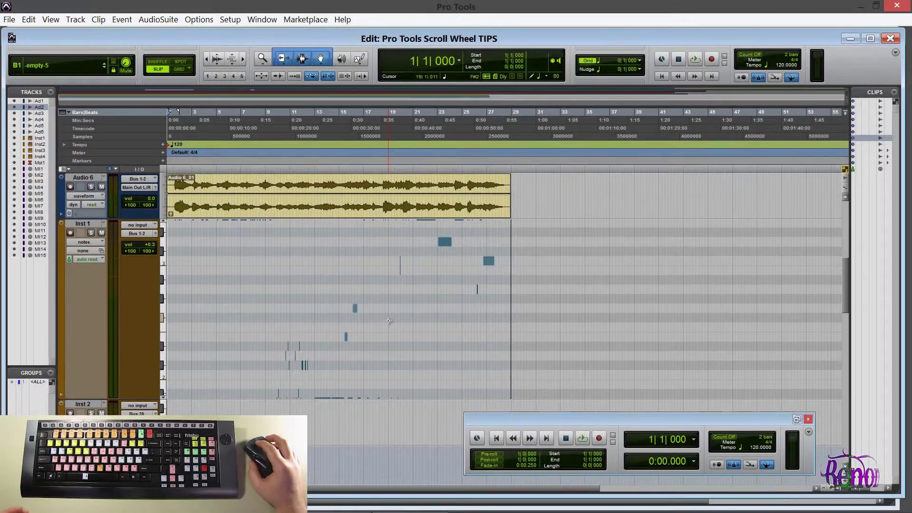
Bring the Audio 1 to Audio 4 tracks into view and continuously zoom the timeline horizontally in and out several times.
scroll(388, 321, up, 5)
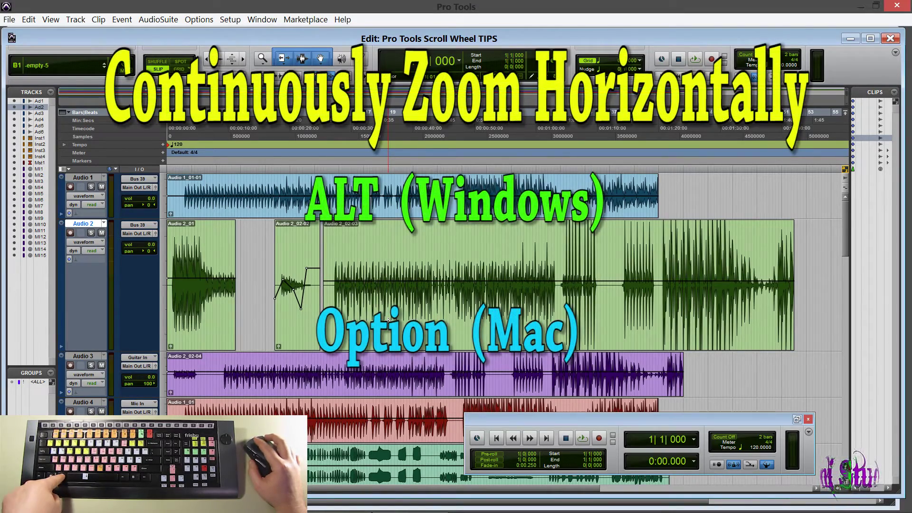
alt+scroll(387, 309, down, 1)
alt+scroll(387, 307, down, 2)
alt+scroll(387, 308, up, 6)
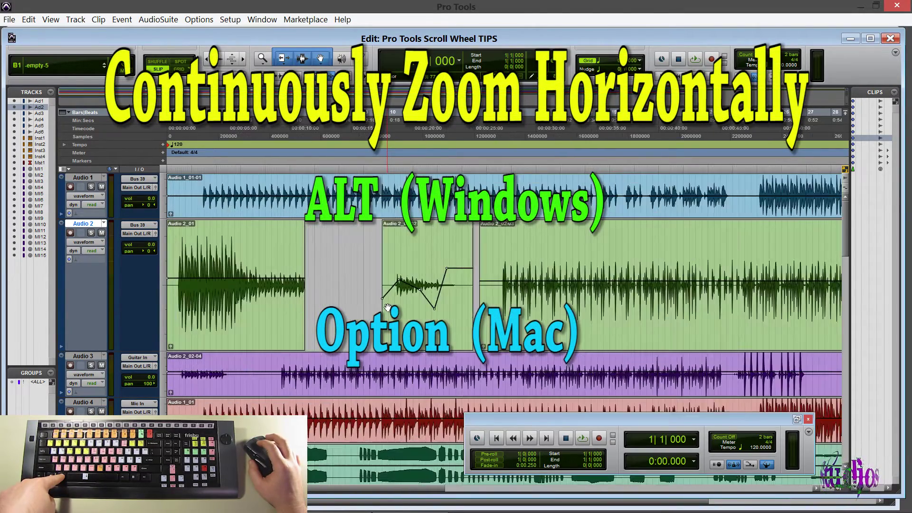
alt+scroll(387, 307, up, 2)
alt+scroll(387, 307, down, 4)
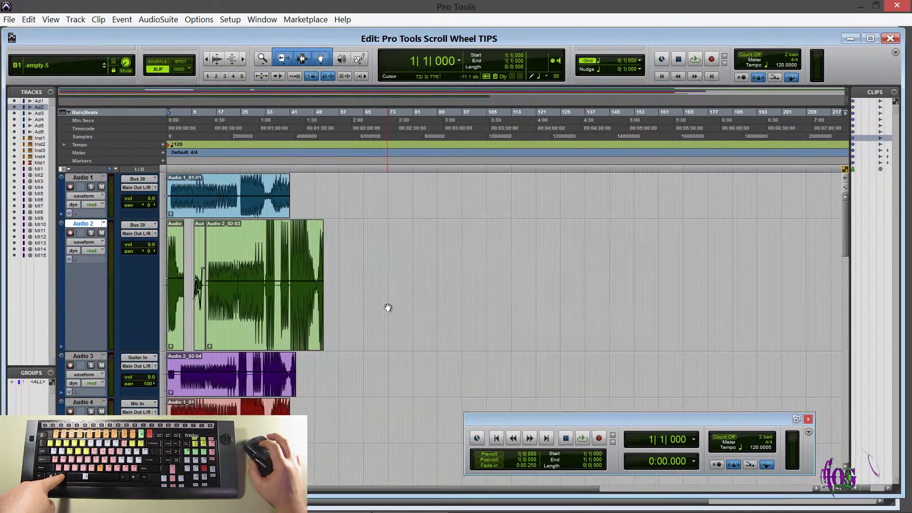
alt+scroll(388, 307, up, 2)
alt+scroll(388, 308, up, 2)
alt+scroll(387, 309, down, 5)
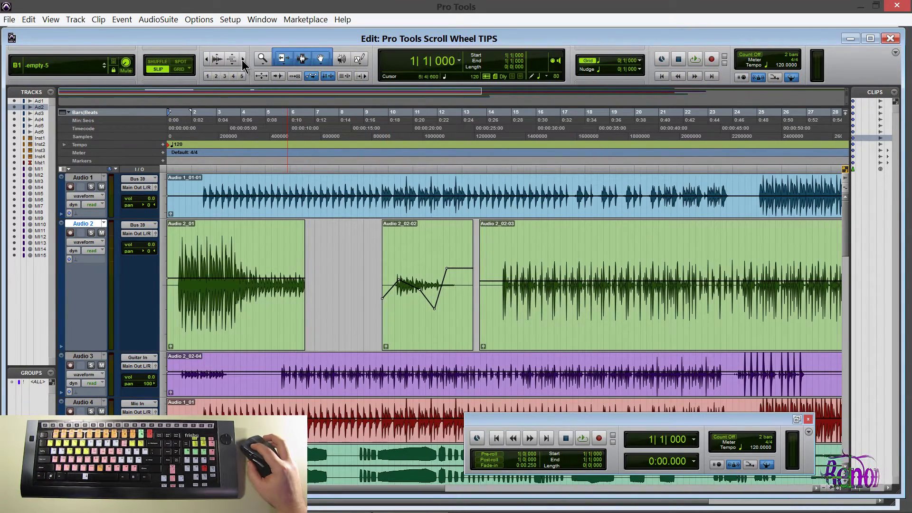
Zoom the timeline in to beat level with the Edit window's horizontal zoom control, zoom far out, and zoom partly back in.
drag(242, 60, 314, 87)
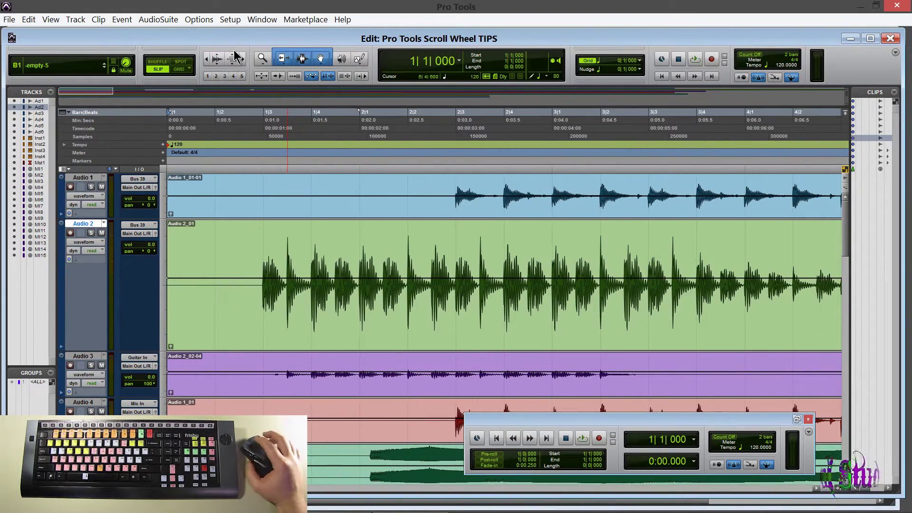
alt+scroll(401, 224, down, 5)
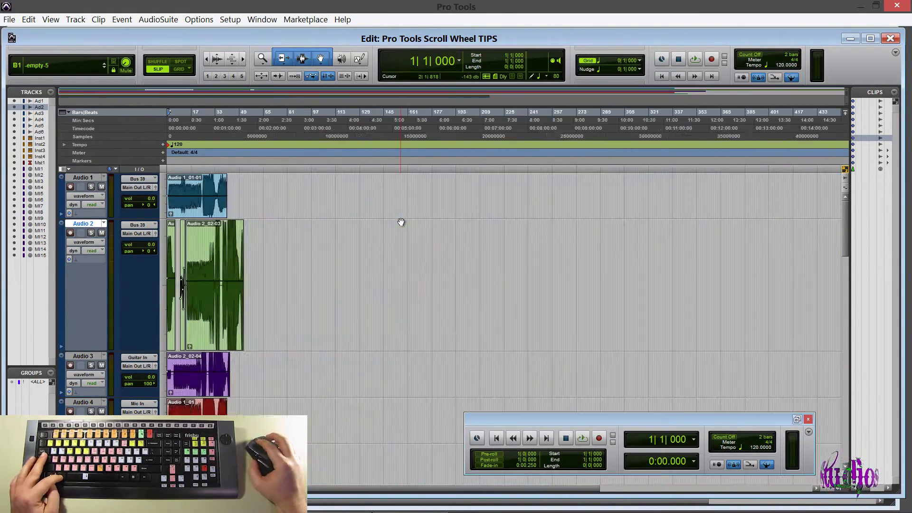
alt+scroll(401, 224, up, 3)
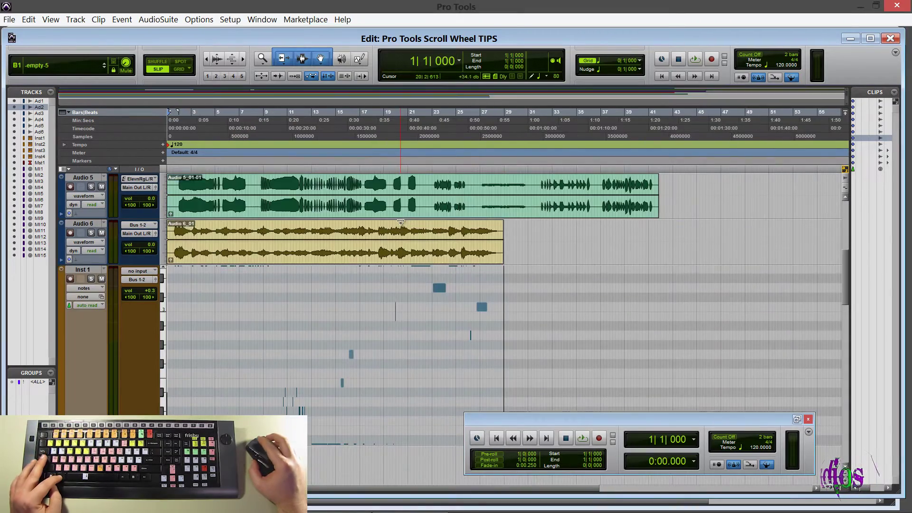
Zoom the timeline horizontally in and out around the Audio 6 and Inst 1 tracks, ending at beat level with enlarged audio waveforms.
alt+scroll(398, 285, up, 3)
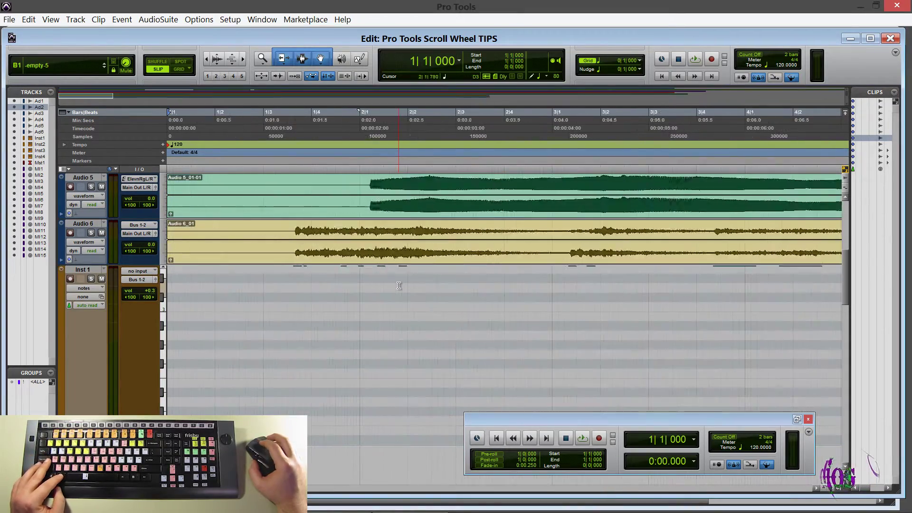
alt+scroll(398, 285, down, 4)
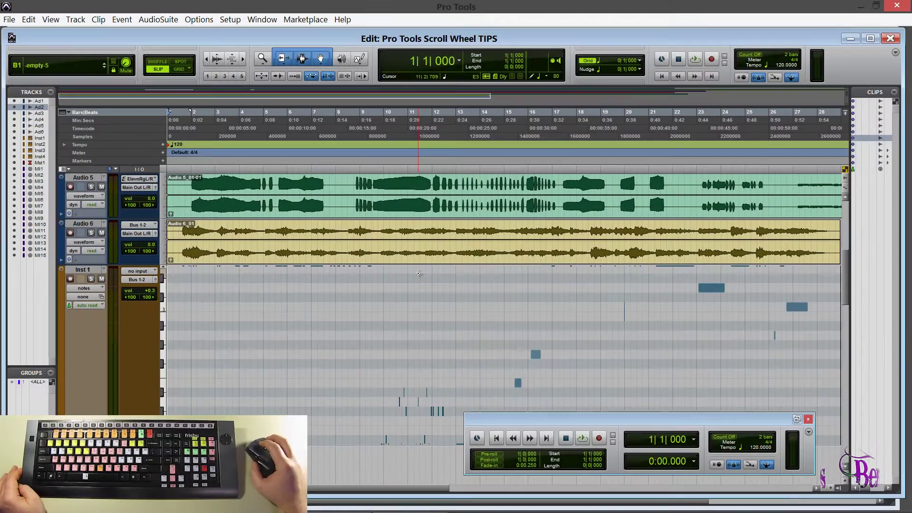
scroll(376, 263, down, 1)
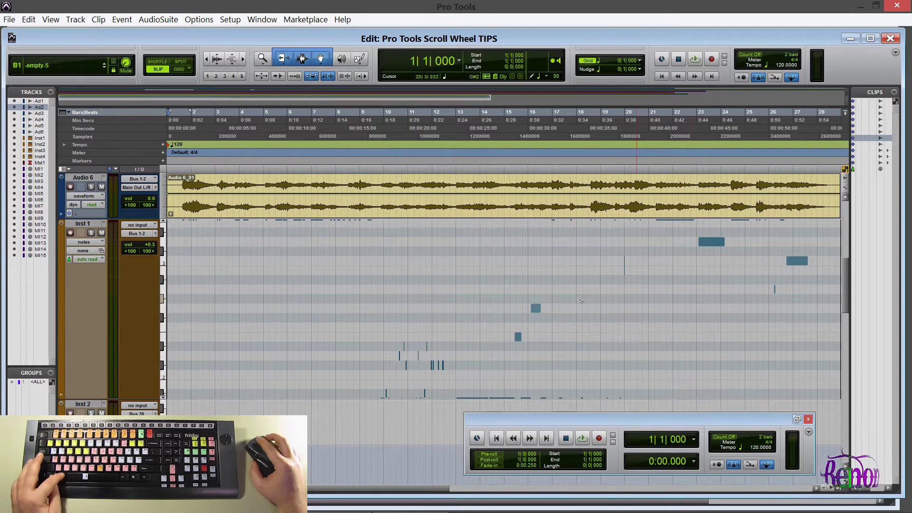
alt+scroll(484, 336, up, 4)
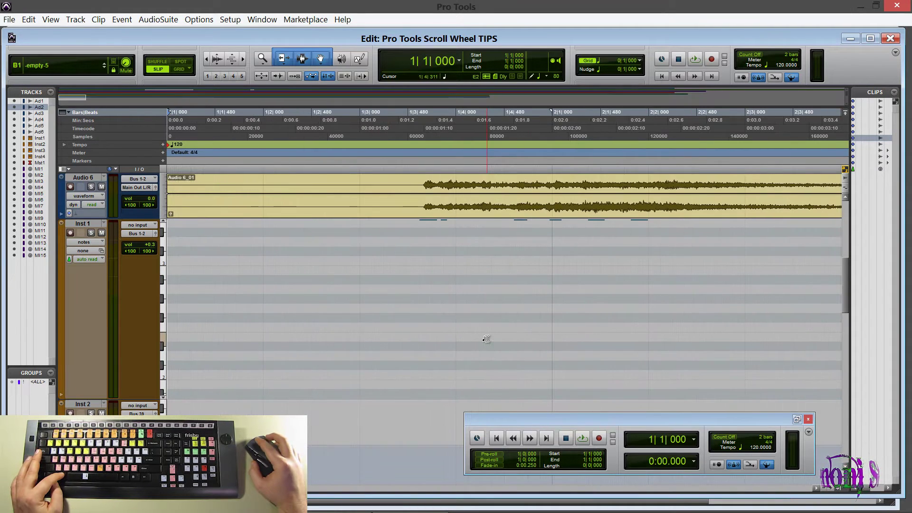
alt+scroll(486, 339, down, 2)
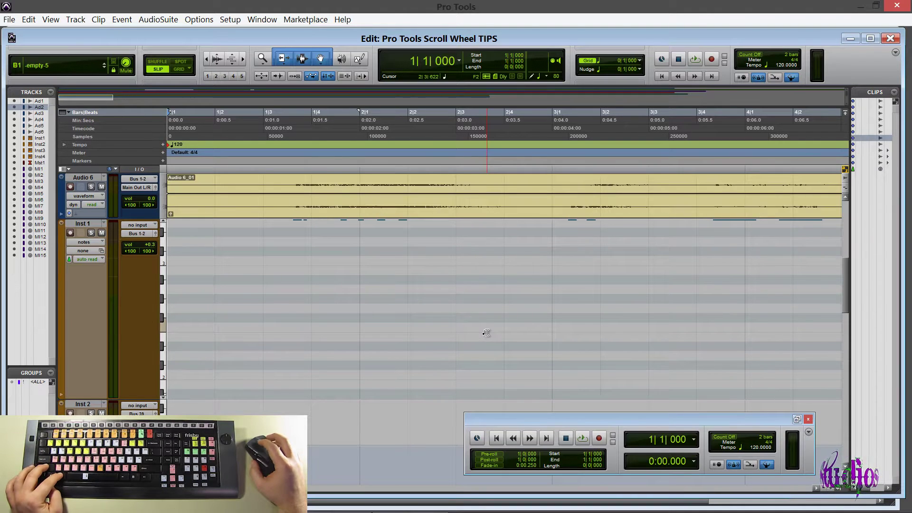
alt+shift+scroll(485, 332, up, 3)
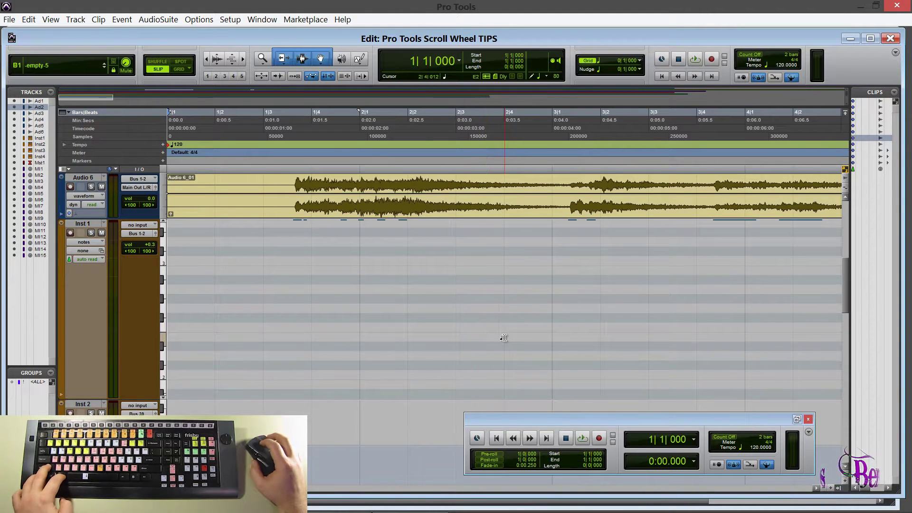
Scroll the MIDI notes display of the Inst 1 track up and down through the pitch range several times.
ctrl+alt+super+scroll(504, 338, up, 3)
ctrl+alt+super+scroll(503, 338, down, 3)
ctrl+alt+super+scroll(503, 338, up, 1)
ctrl+alt+super+scroll(504, 338, down, 1)
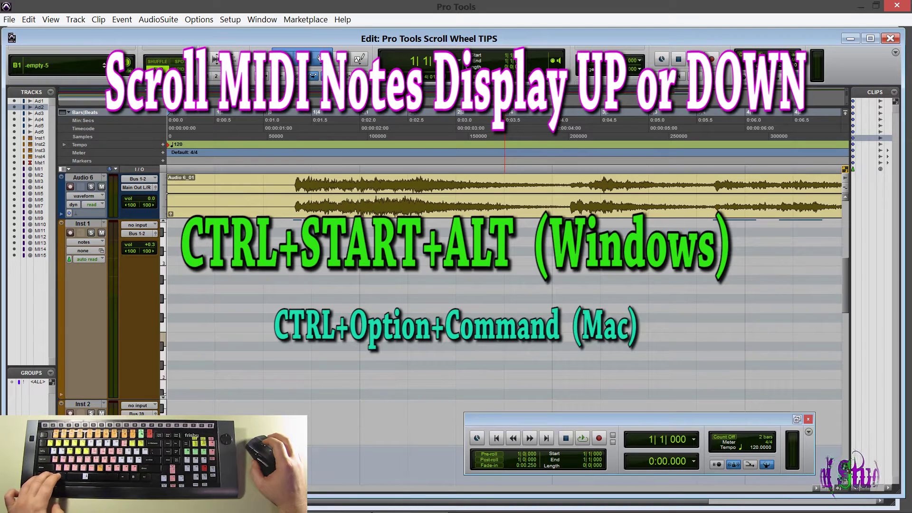
scroll(506, 332, up, 5)
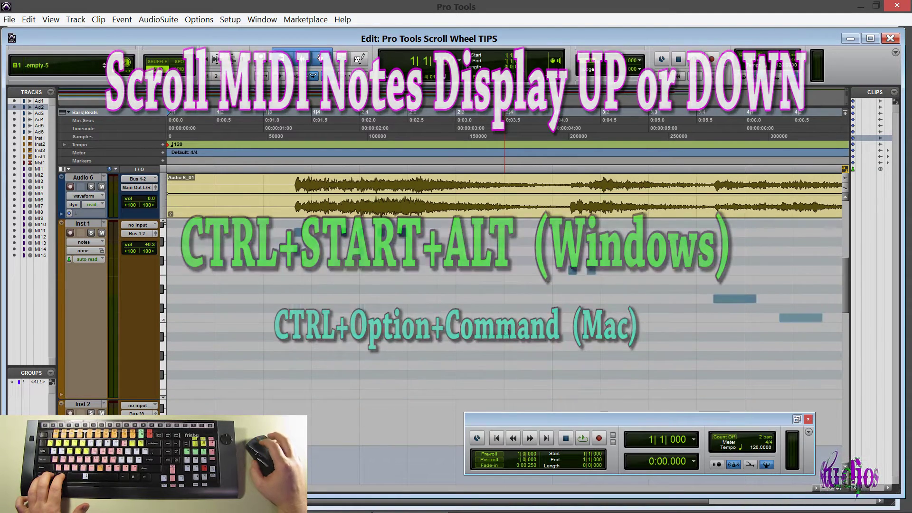
ctrl+alt+super+scroll(507, 332, down, 1)
ctrl+alt+super+scroll(506, 333, up, 4)
ctrl+alt+super+scroll(507, 332, down, 6)
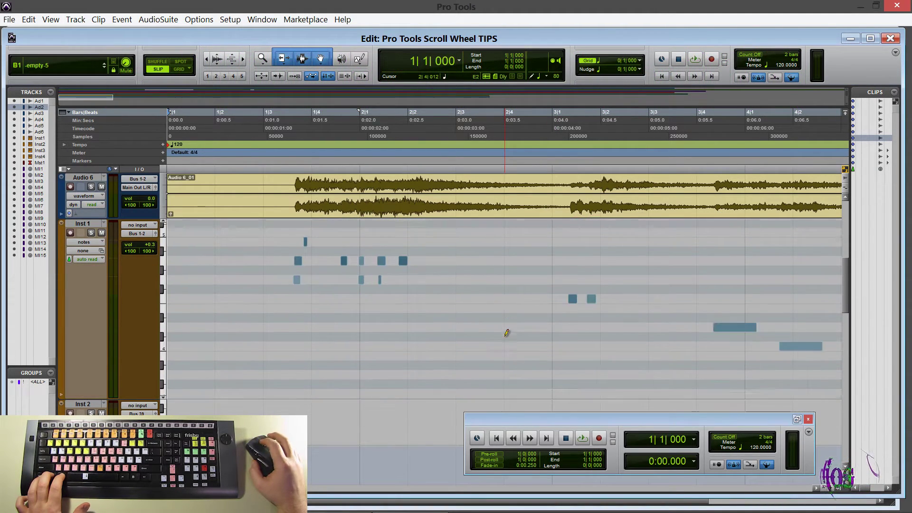
ctrl+alt+super+scroll(506, 332, up, 2)
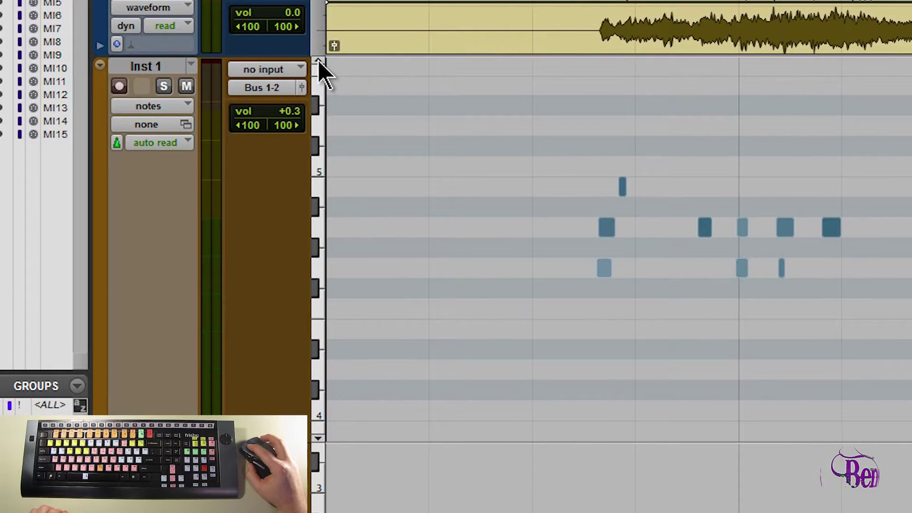
Shift the Inst 1 track's visible note range up and back down with the scroll arrows of its mini keyboard.
click(163, 221)
click(318, 61)
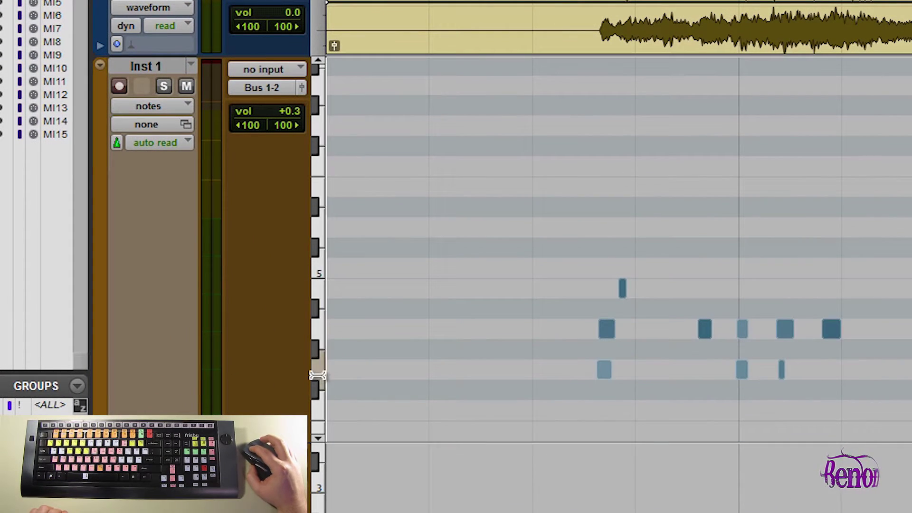
click(318, 438)
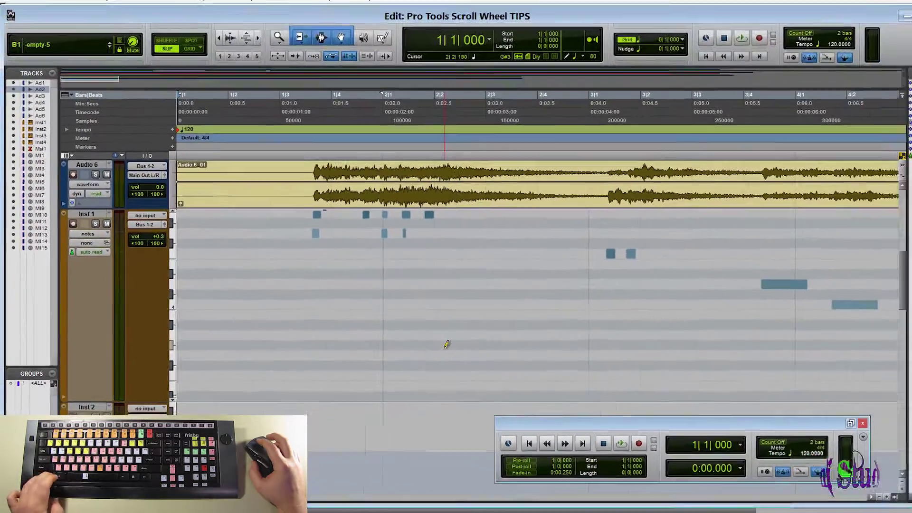
Scroll the Inst 1 notes display up and down, including around bars 5 to 8 of the timeline.
scroll(419, 345, up, 10)
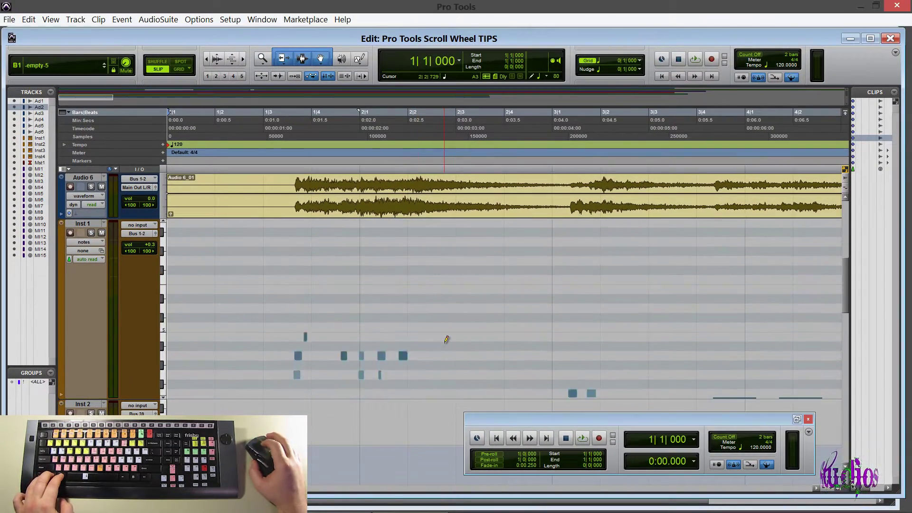
scroll(446, 339, down, 3)
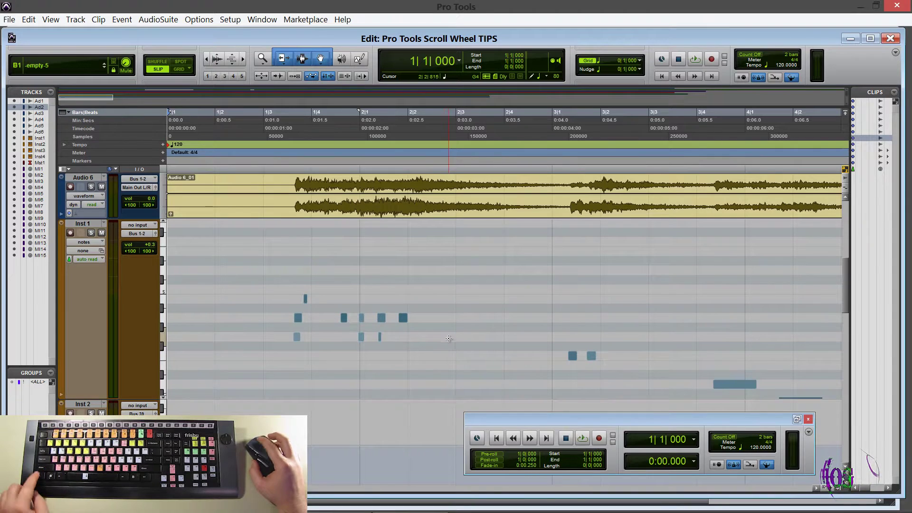
scroll(448, 339, right, 10)
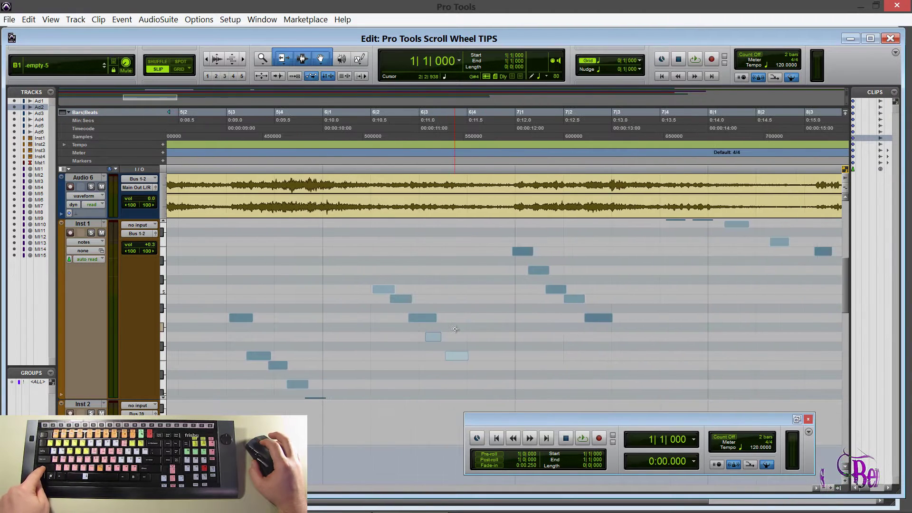
scroll(456, 326, up, 2)
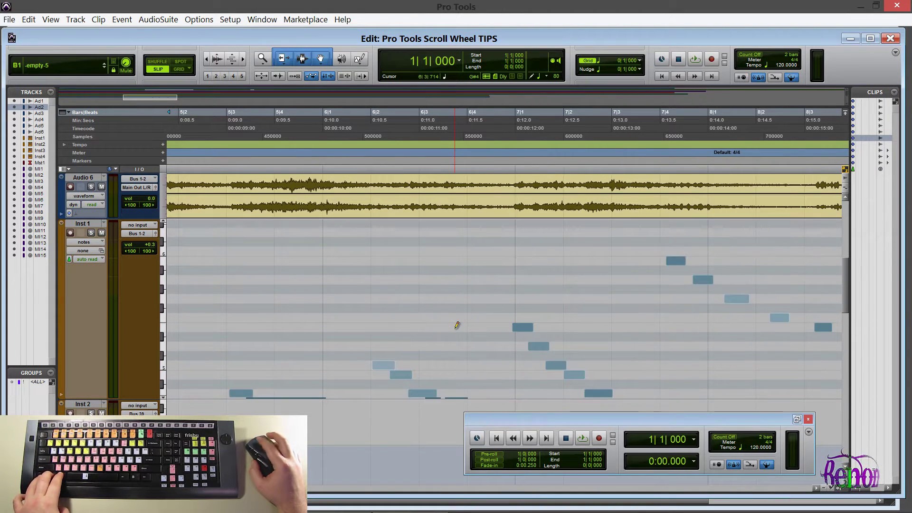
scroll(456, 325, down, 2)
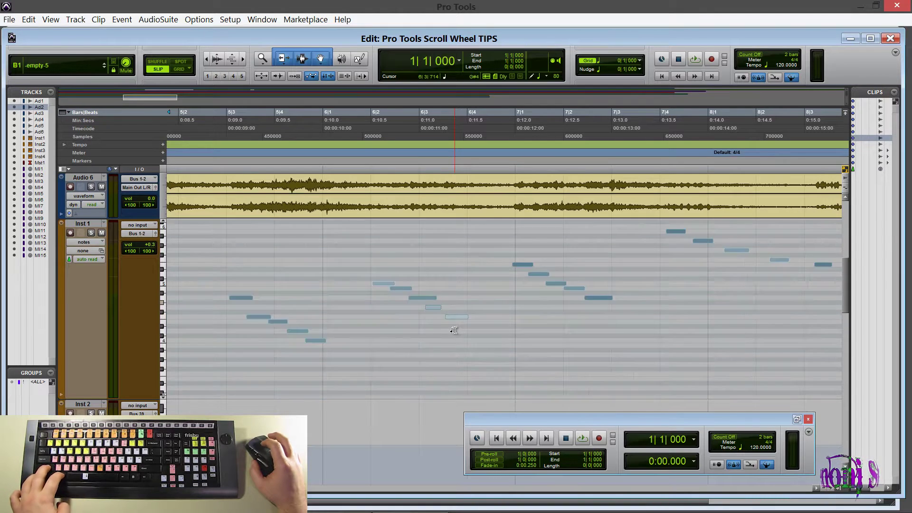
Zoom the Inst 1 MIDI notes vertically out and in around bars 5 to 8.
scroll(454, 330, down, 3)
scroll(454, 330, up, 3)
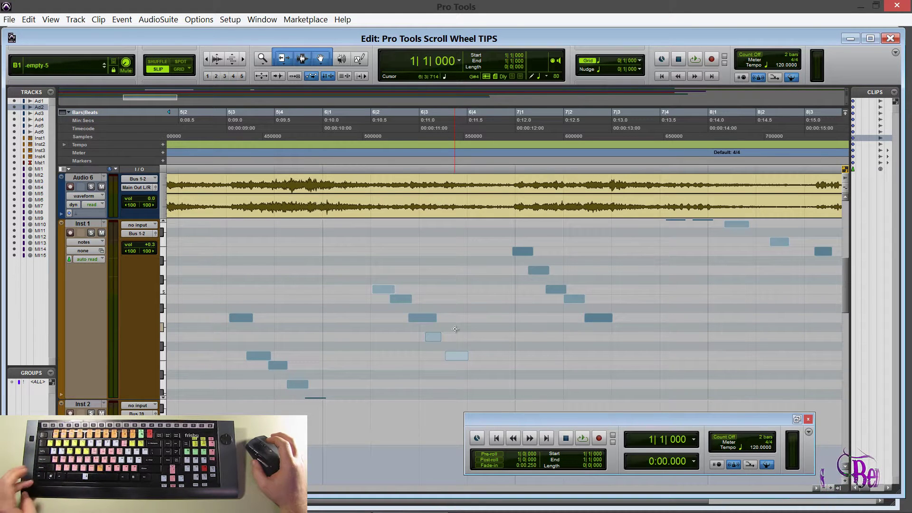
scroll(454, 329, down, 3)
scroll(454, 330, up, 3)
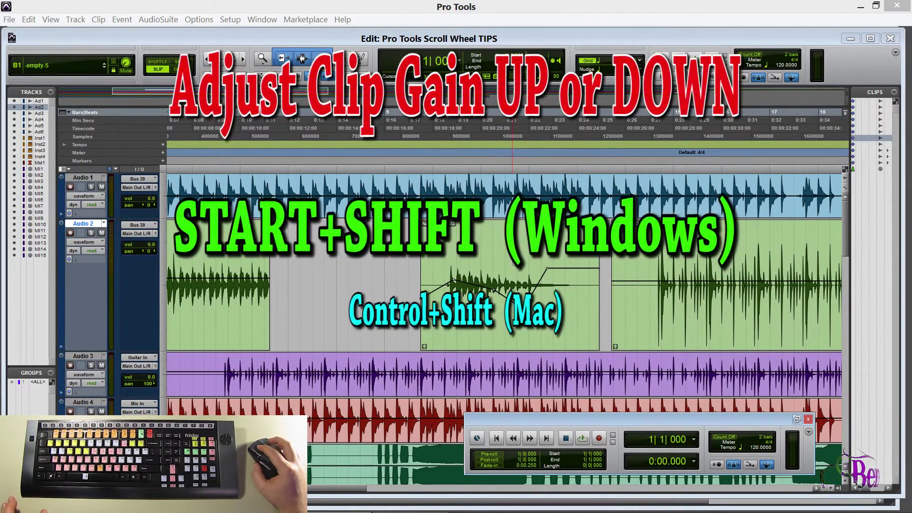
Select the Audio 2_02-02 clip on the Audio 2 track and adjust its clip gain up and down, ending with a higher gain.
click(491, 297)
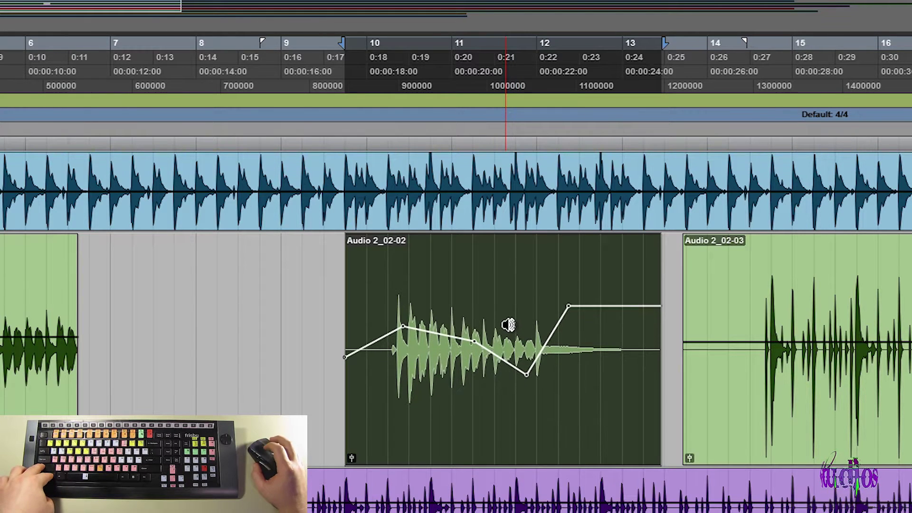
scroll(506, 325, up, 5)
scroll(506, 326, down, 6)
scroll(505, 324, up, 2)
key(ctrl+shift+Up)
key(ctrl+shift+Up)
key(ctrl+shift+Up)
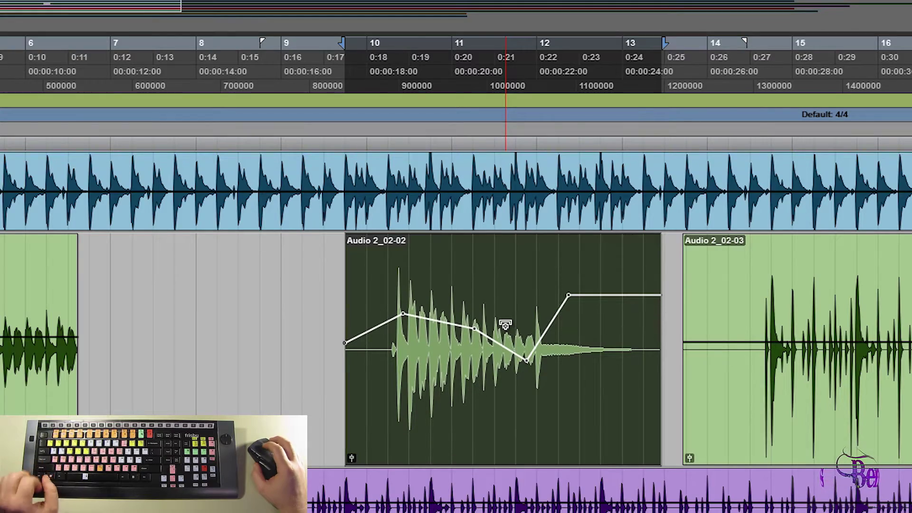
Select the Audio 2_02-03 clip, check its clip gain fader, and raise the clip's gain.
scroll(505, 325, right, 6)
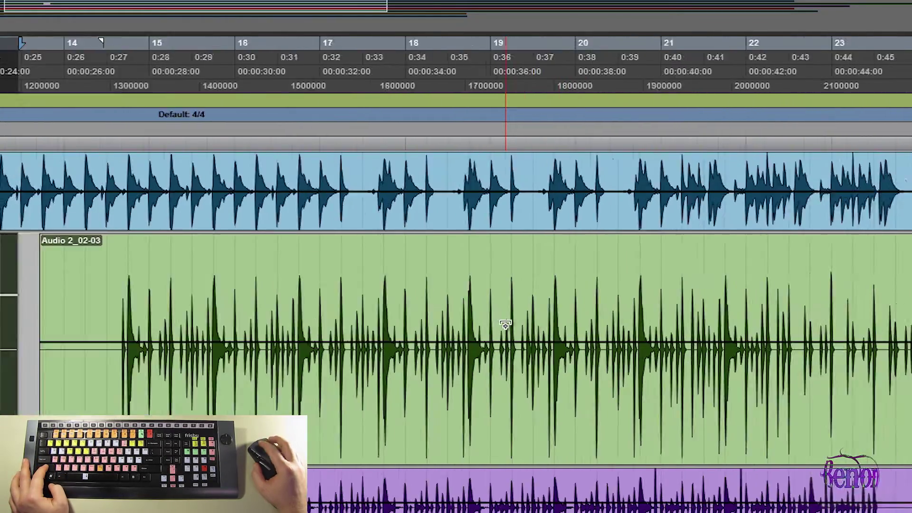
scroll(505, 325, right, 1)
scroll(505, 325, left, 4)
scroll(505, 332, right, 4)
scroll(505, 332, left, 3)
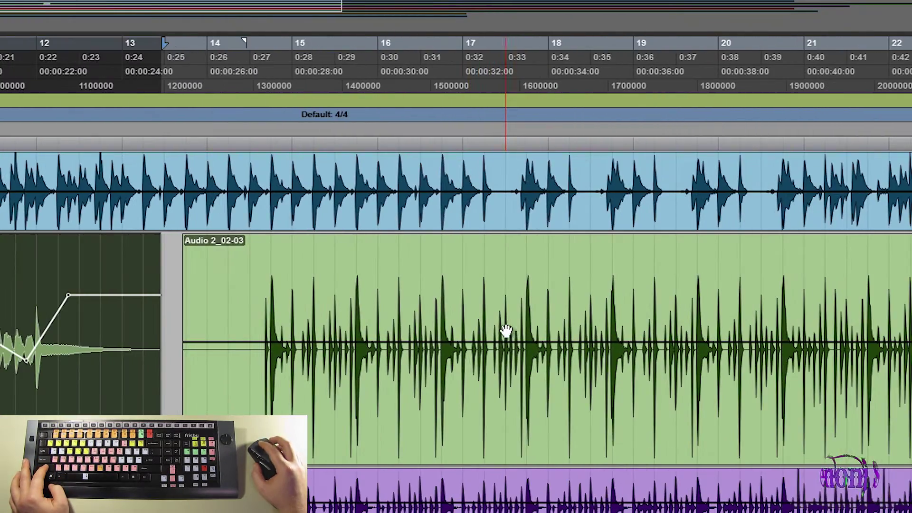
click(443, 419)
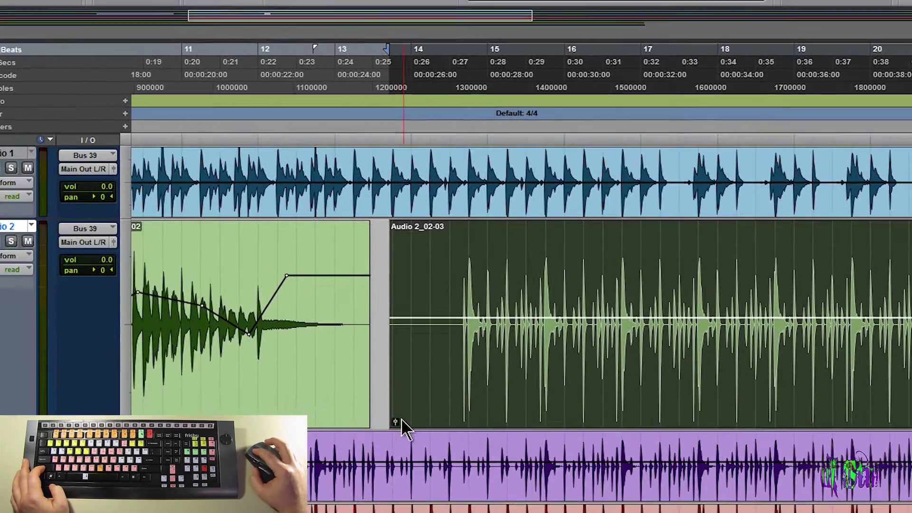
click(192, 460)
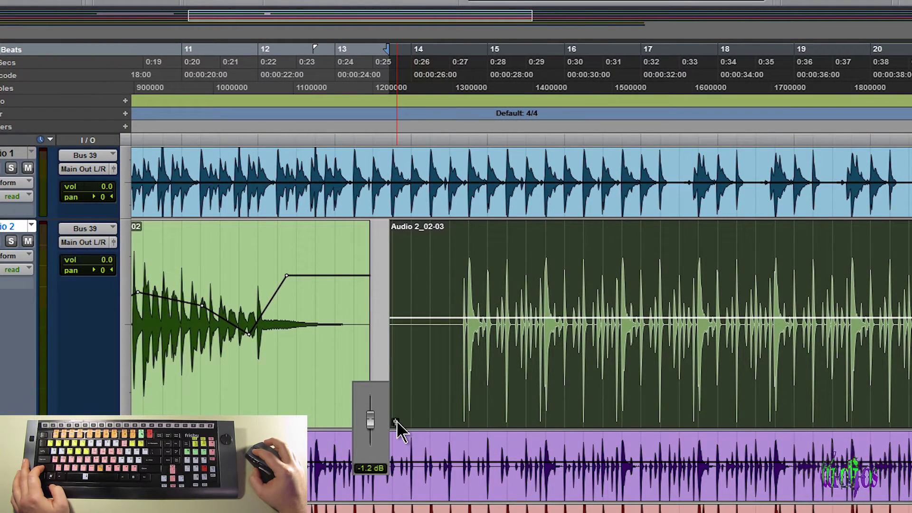
click(589, 314)
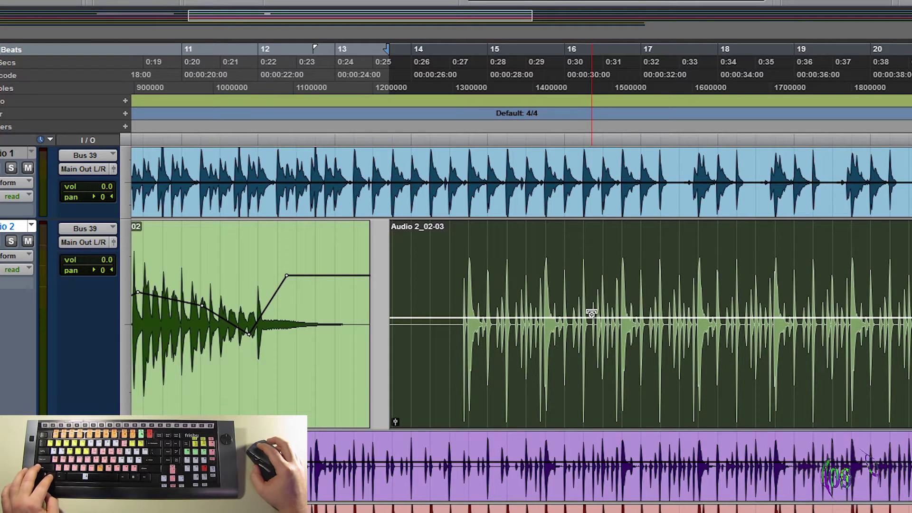
scroll(614, 305, up, 4)
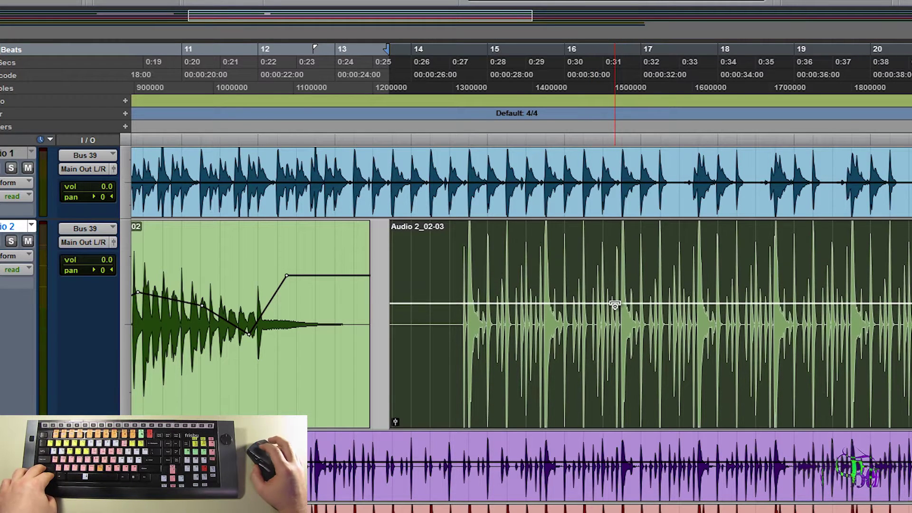
scroll(614, 305, up, 4)
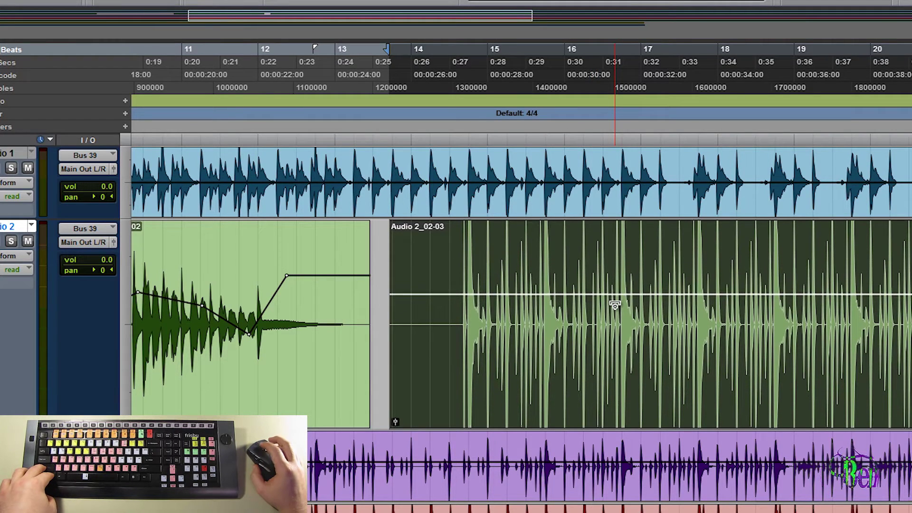
Check the clip gain fader of the Audio 2_02-03 clip, and zoom all track waveforms vertically in and out.
click(397, 421)
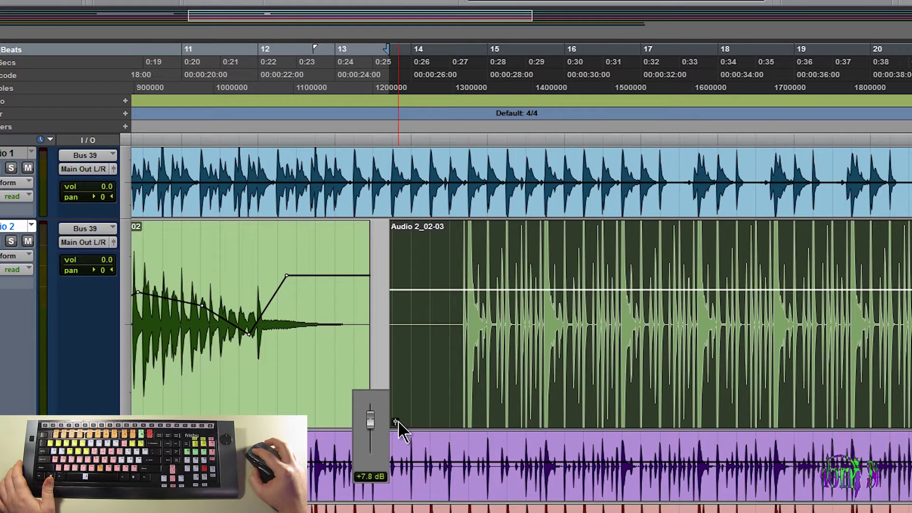
click(616, 323)
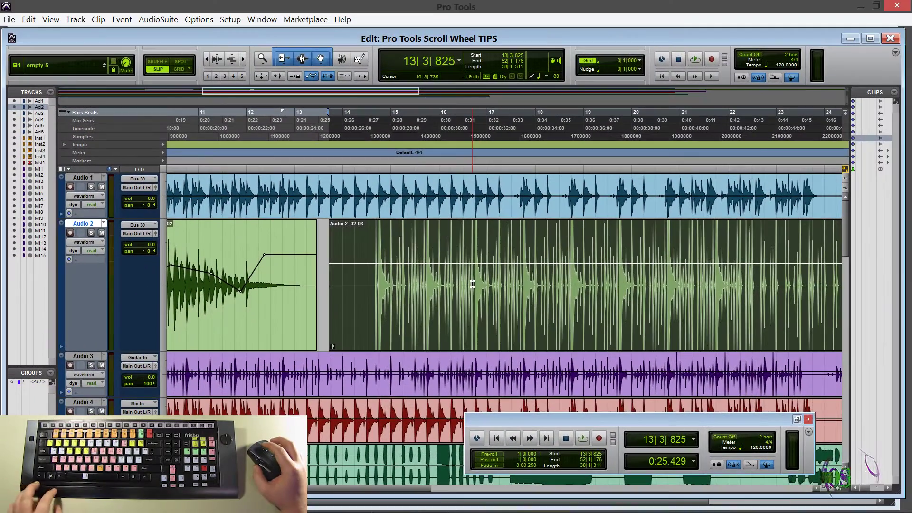
scroll(460, 323, down, 4)
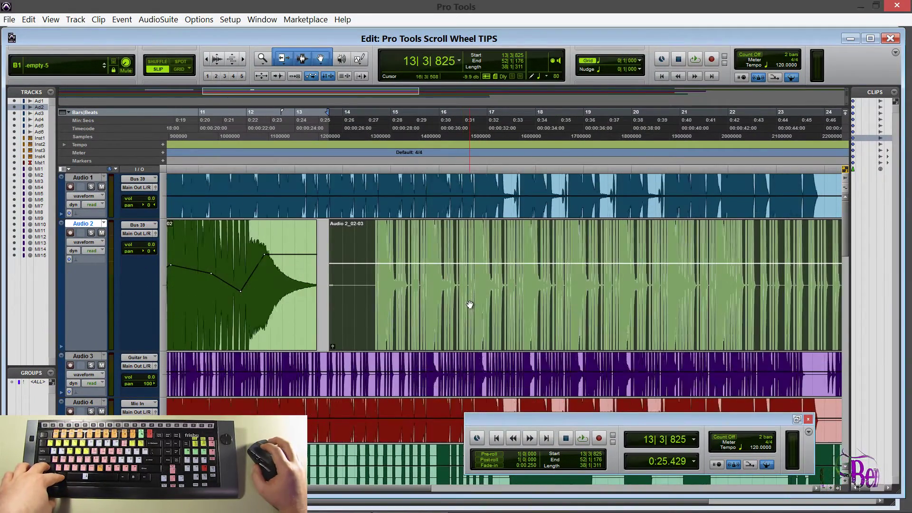
scroll(469, 305, down, 2)
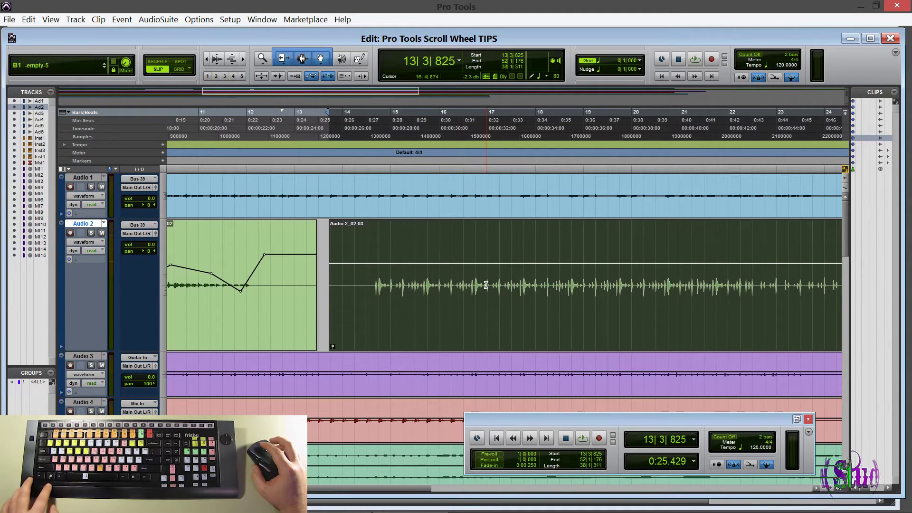
Raise the clip gain of Audio 2_02-03 and zoom the track waveforms vertically back in.
scroll(488, 283, up, 5)
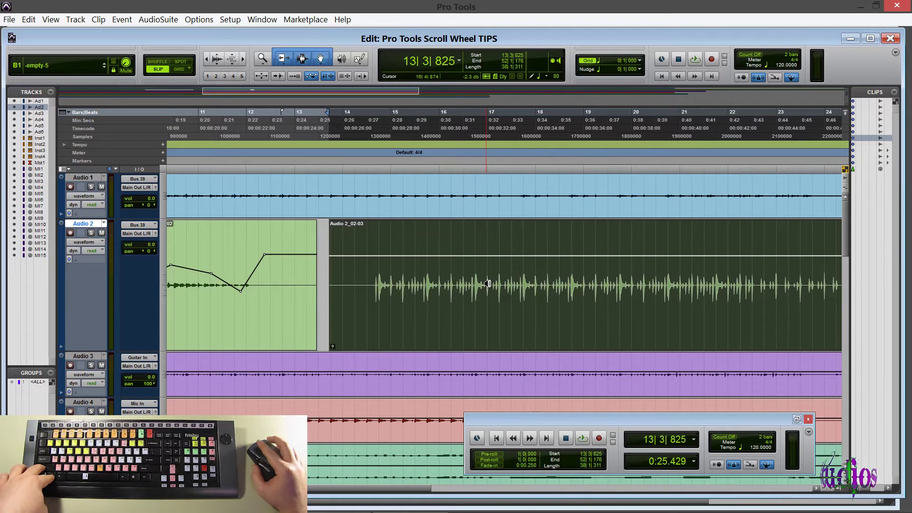
scroll(487, 283, down, 1)
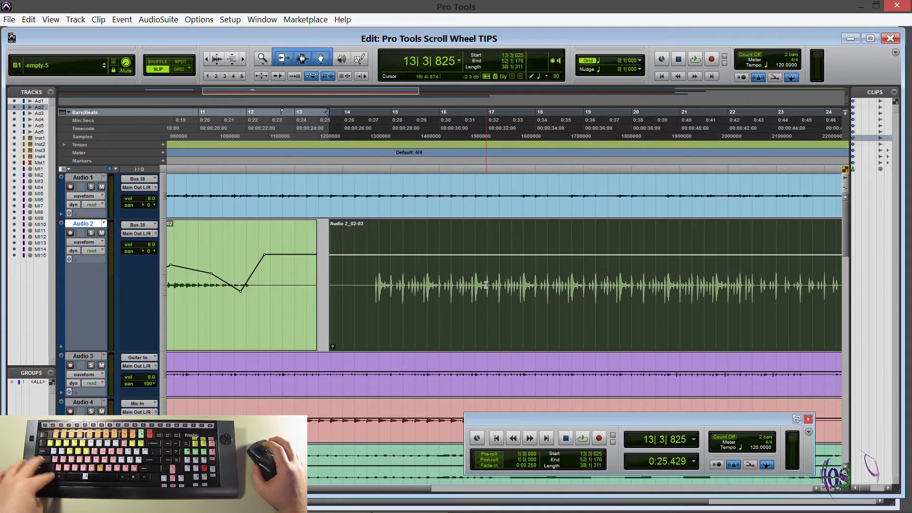
scroll(486, 285, up, 4)
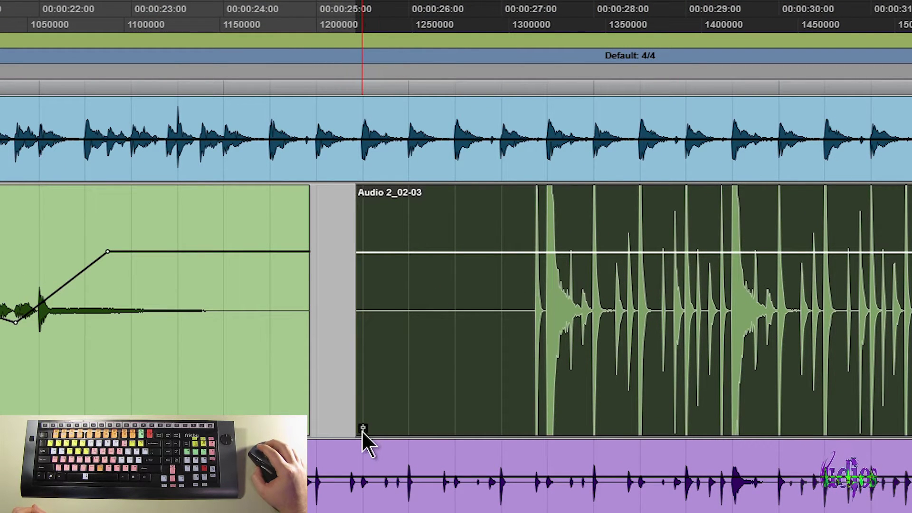
Hide the clip gain line using the Audio 2_02-03 clip's gain options, and show it again.
click(362, 428)
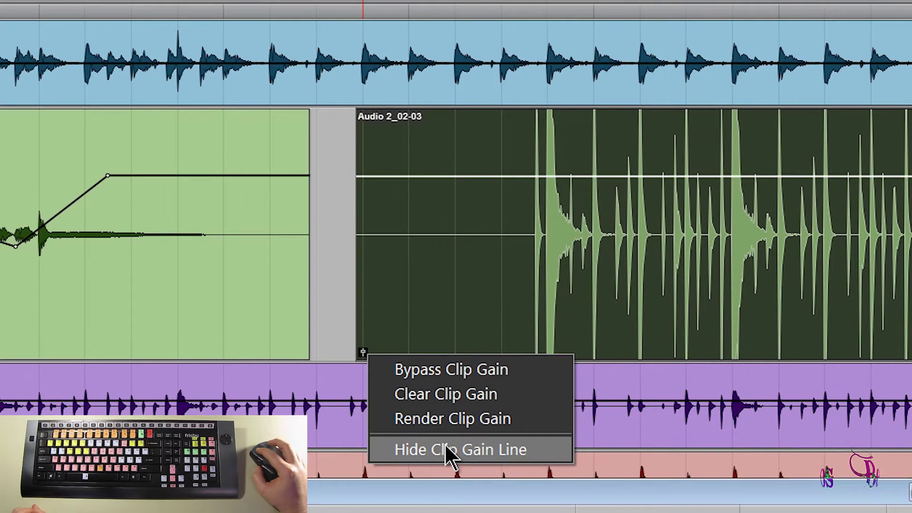
click(444, 452)
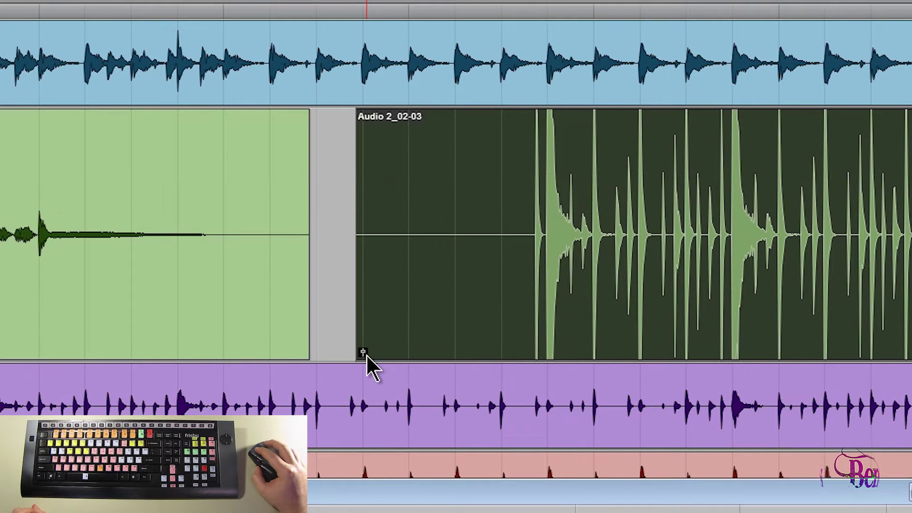
click(366, 354)
click(425, 446)
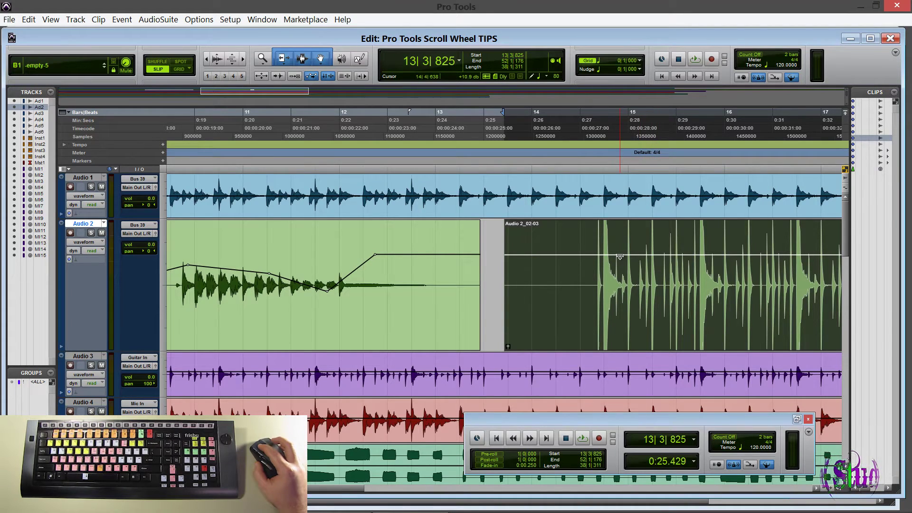
Move the clip gain line of Audio 2_02-03 down and partly back up, leaving a slightly lower gain.
drag(619, 257, 625, 278)
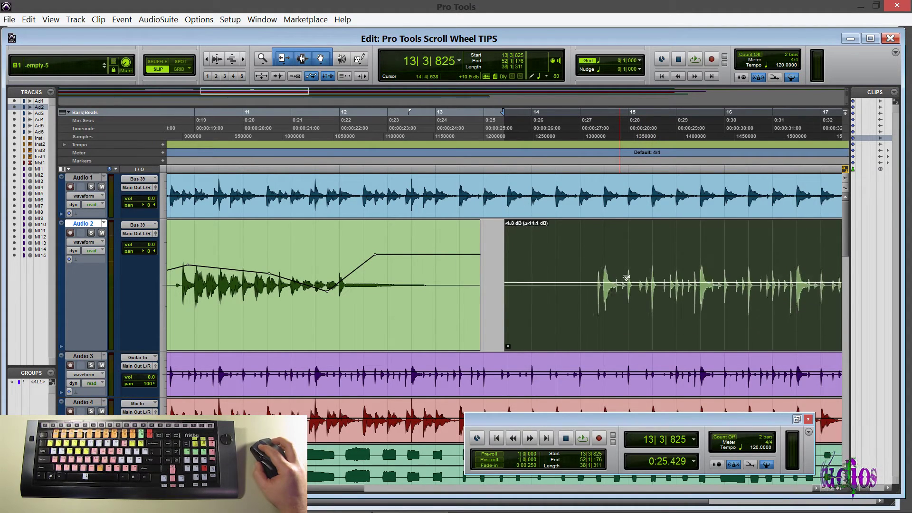
scroll(625, 277, up, 6)
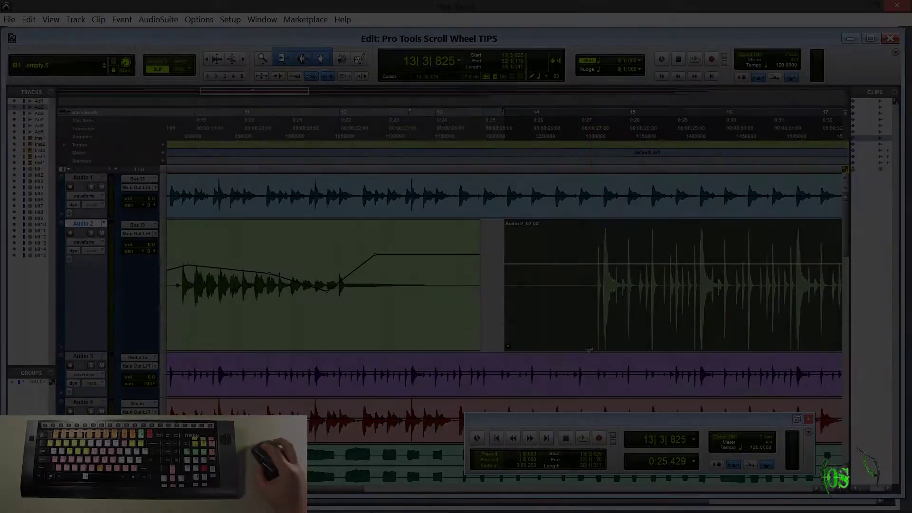
Move the Transport window over the Audio 2 track and advance its main counter's bar number to around 35.
drag(632, 426, 557, 281)
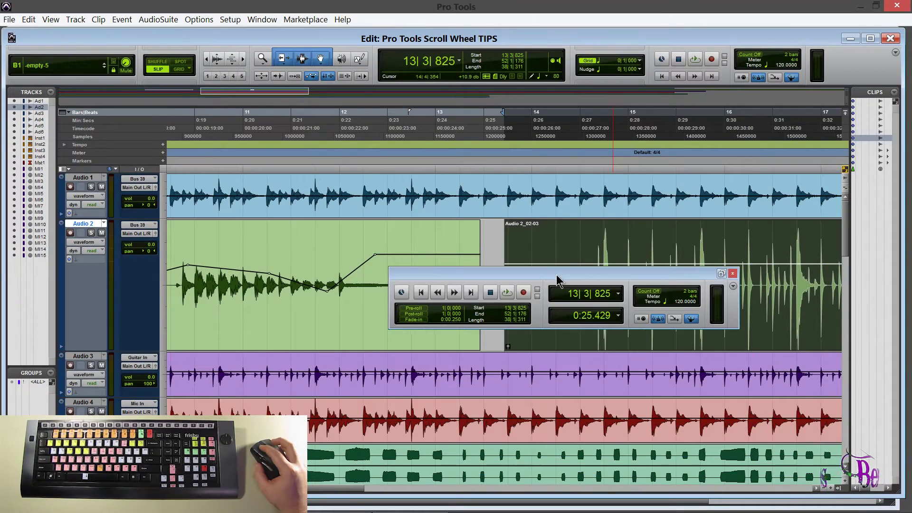
click(572, 298)
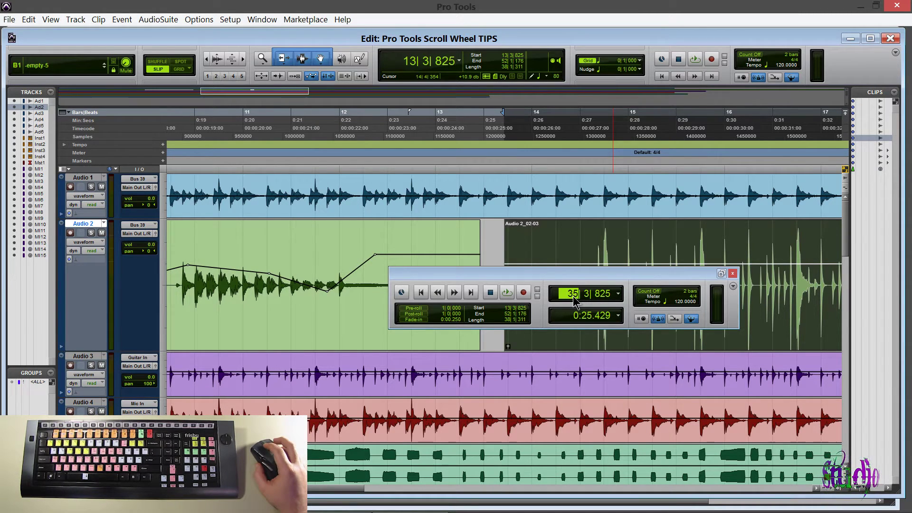
scroll(573, 297, down, 1)
key(Return)
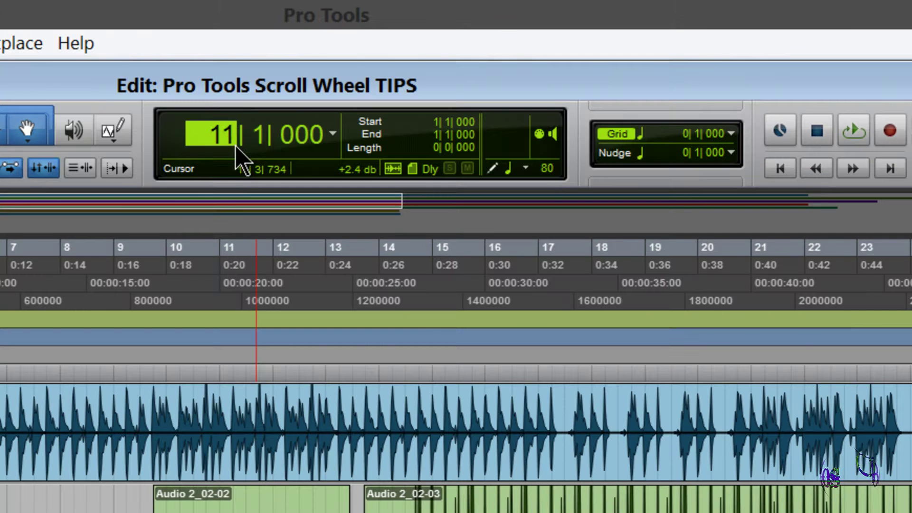
Set the Edit window's main counter to bar 19 and bring the timeline around bars 12 to 28 into view.
scroll(414, 65, up, 8)
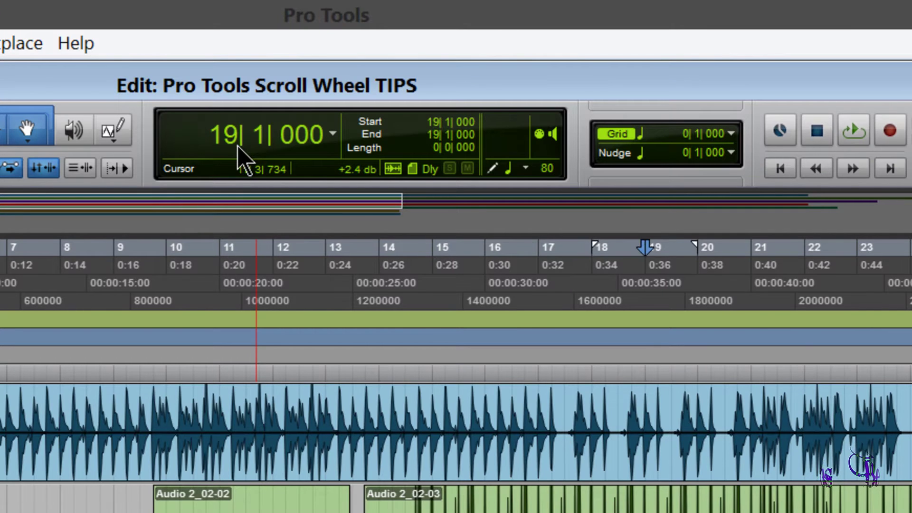
scroll(439, 183, down, 5)
scroll(439, 183, up, 5)
scroll(290, 403, right, 3)
Set the edit selection's End to bar 32, stepping the bar value up and down on the way.
click(435, 139)
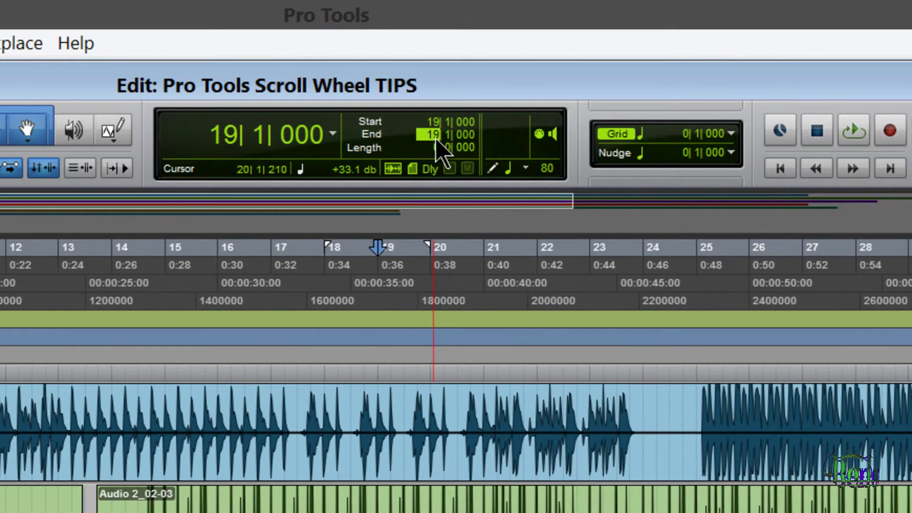
scroll(435, 140, up, 12)
scroll(435, 139, down, 7)
scroll(435, 139, up, 8)
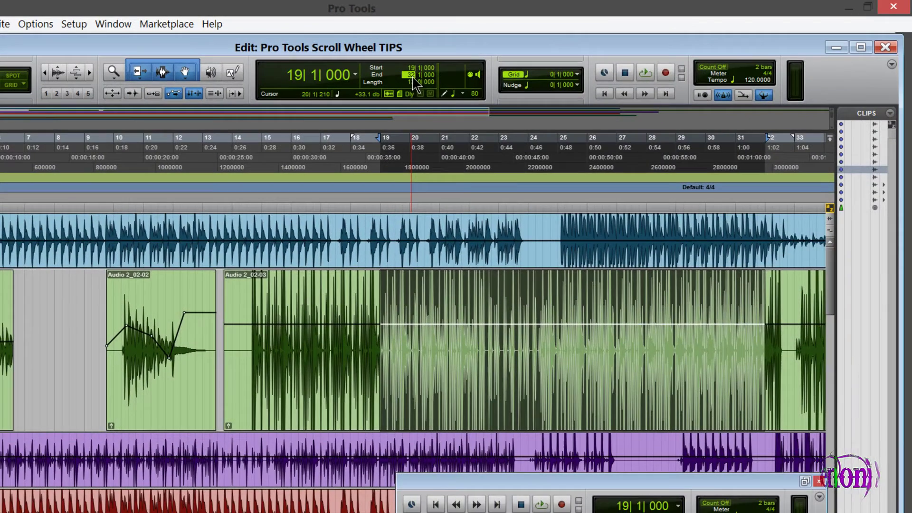
Run the main counter's bar value down to 18 and up past 43, and place the cursor at bar 48.
scroll(413, 87, up, 3)
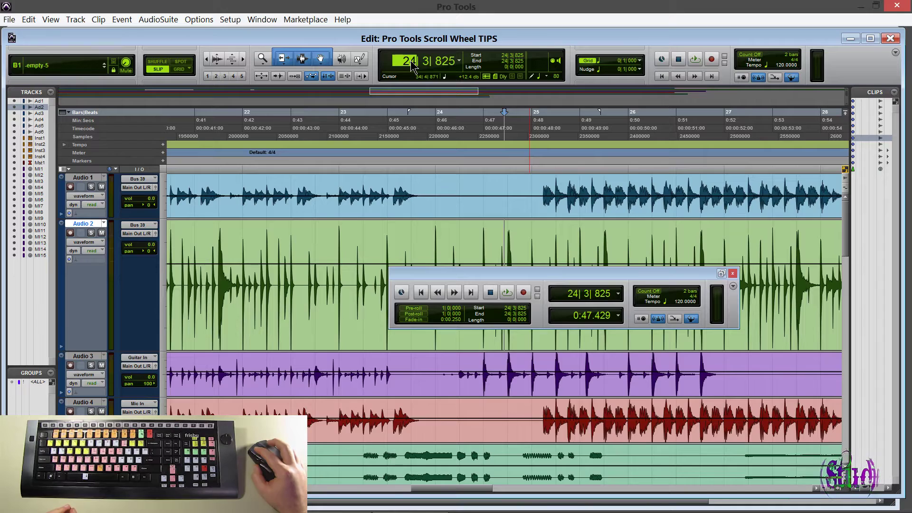
scroll(297, 78, down, 20)
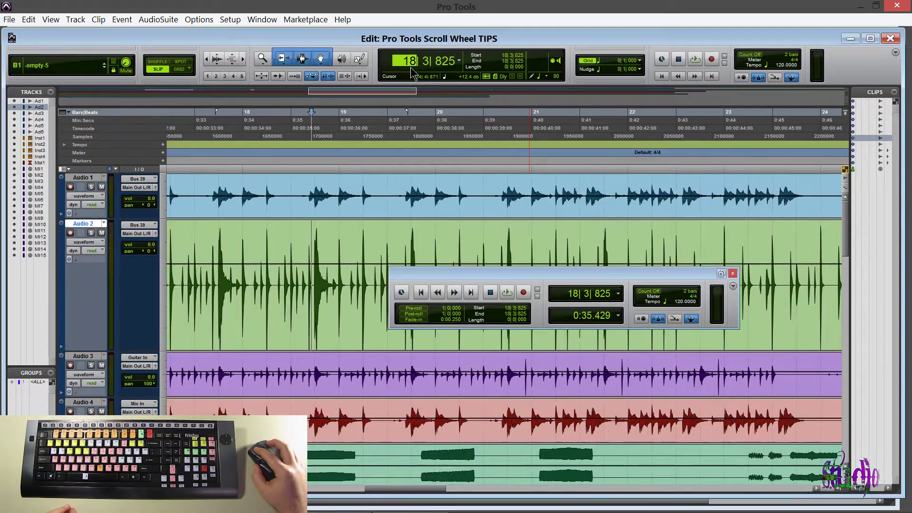
scroll(410, 72, up, 20)
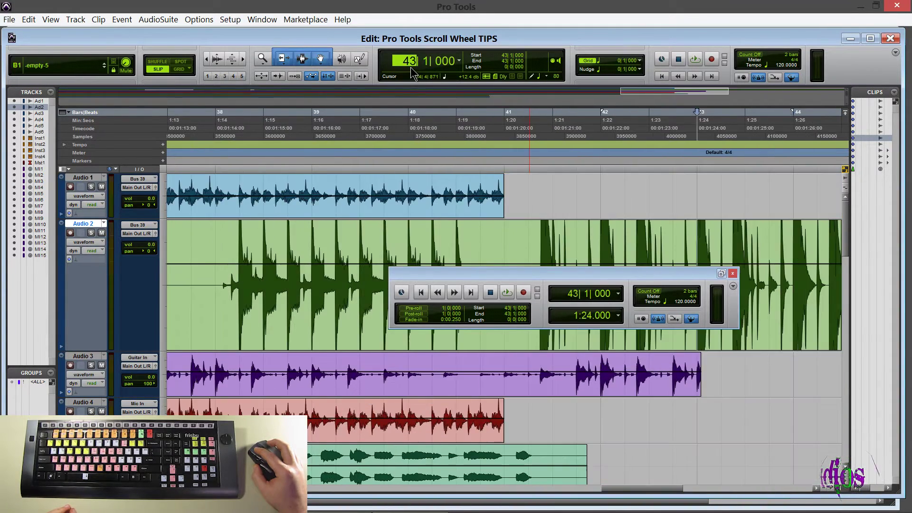
scroll(411, 65, down, 4)
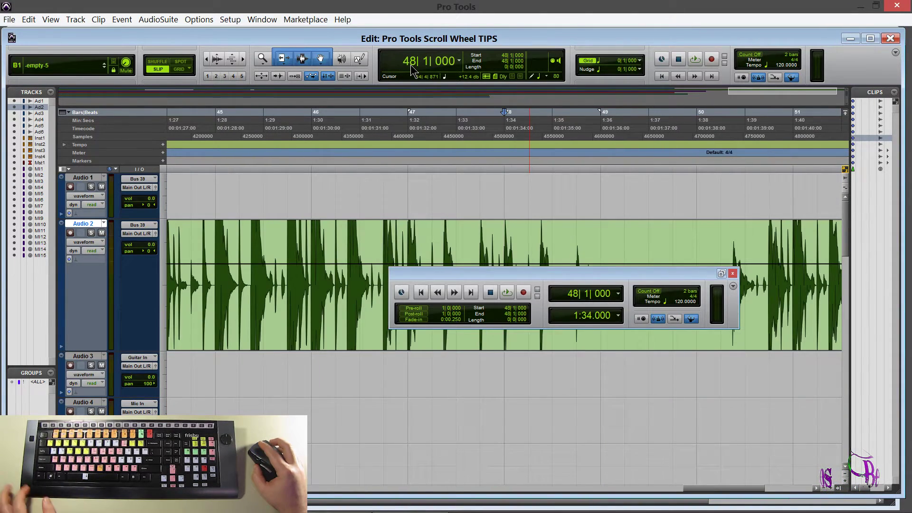
Zoom the timeline out to the whole session, run the main counter between bars 4 and 97, and place the cursor at bar 34.
scroll(405, 190, down, 3)
scroll(400, 193, down, 5)
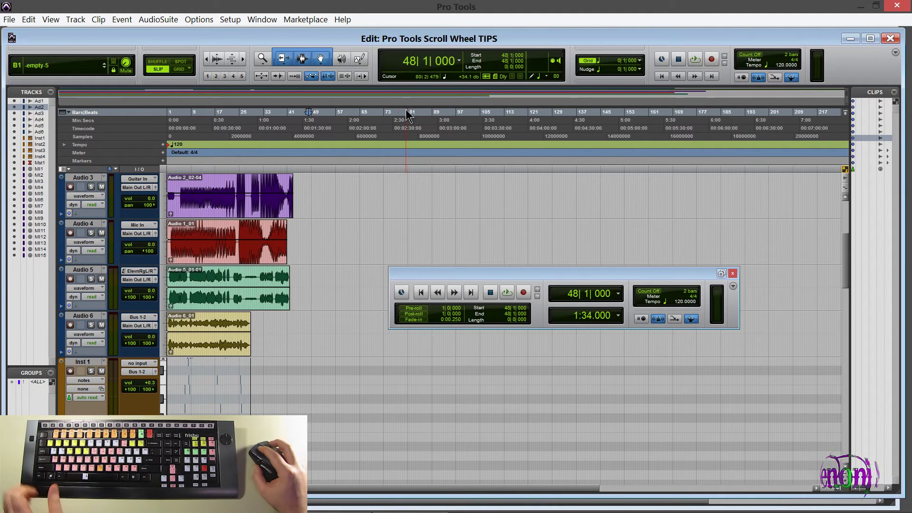
click(410, 62)
scroll(409, 64, down, 20)
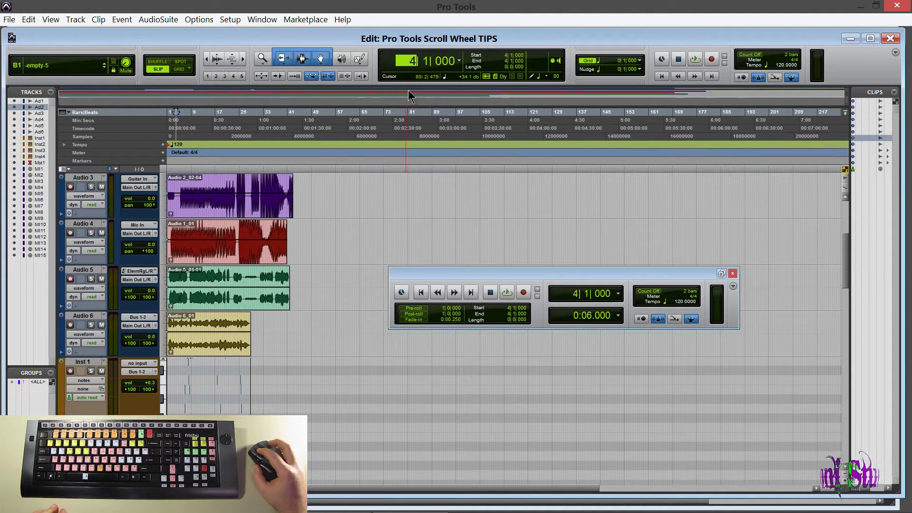
scroll(408, 76, up, 20)
scroll(406, 53, up, 20)
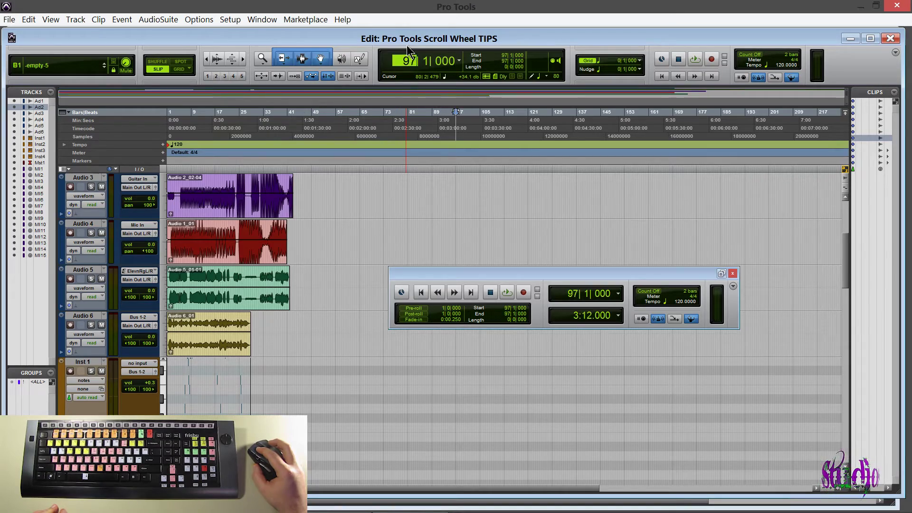
scroll(401, 36, down, 20)
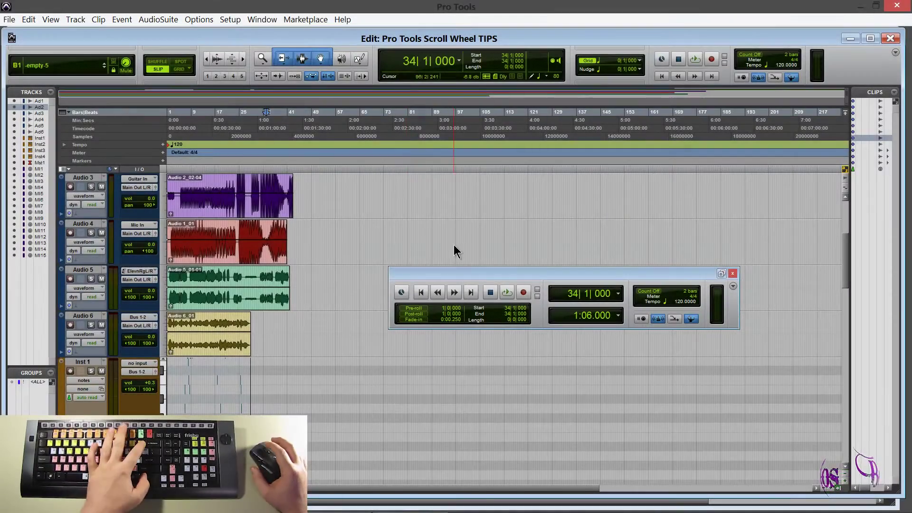
Switch to the Mix window, open the Boom plug-in on the Inst 2 track, and reposition its window.
key(ctrl+equal)
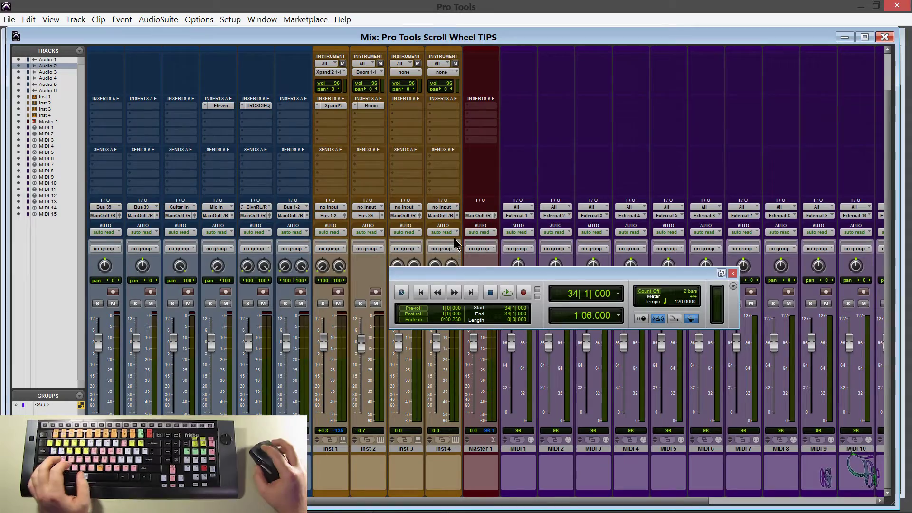
click(371, 106)
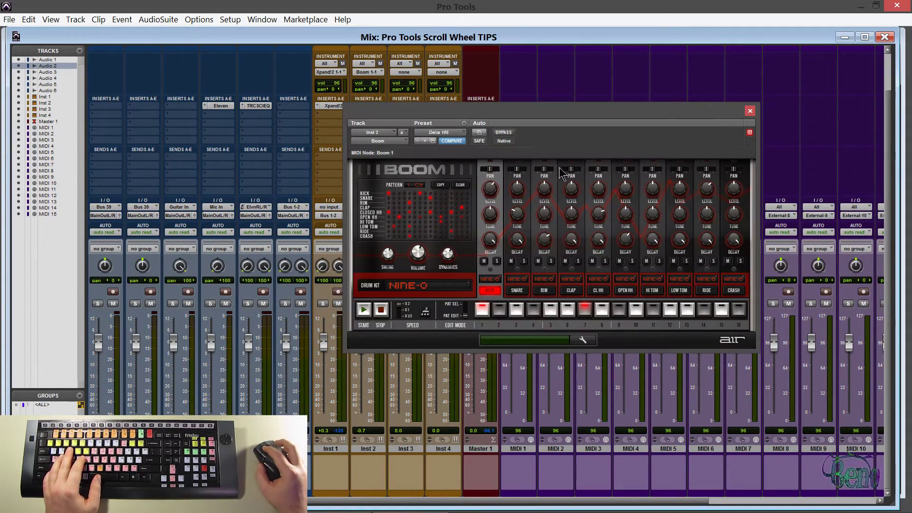
drag(591, 112, 622, 111)
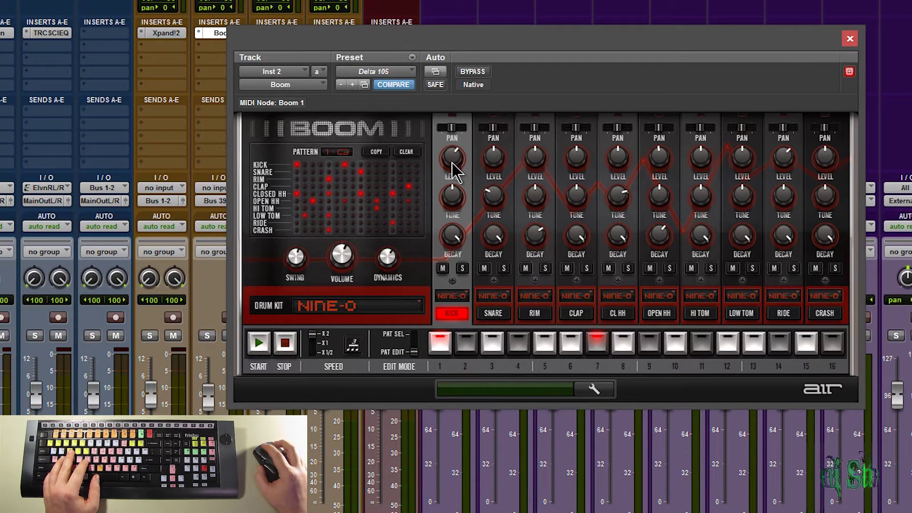
Lower Boom's kick level to -0.4 dB and raise it again, and set the closed hi-hat level to about -4.4 dB.
click(452, 162)
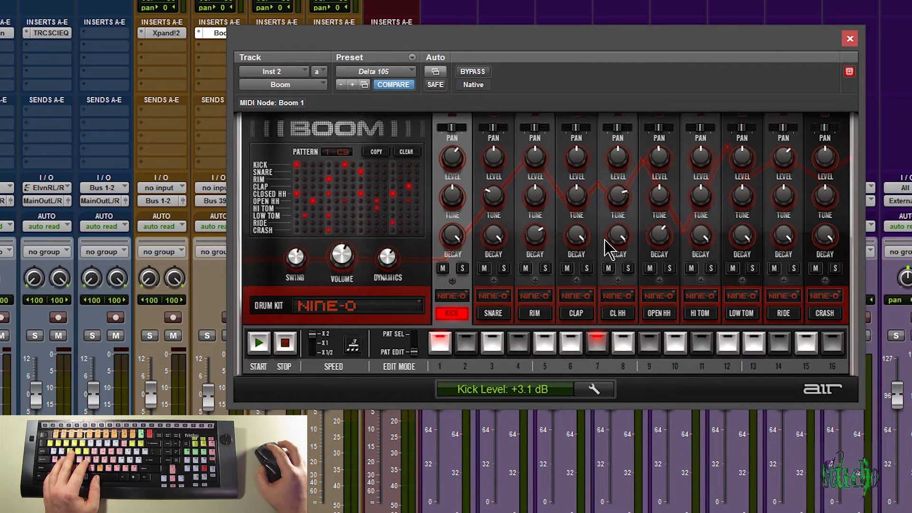
scroll(453, 163, down, 3)
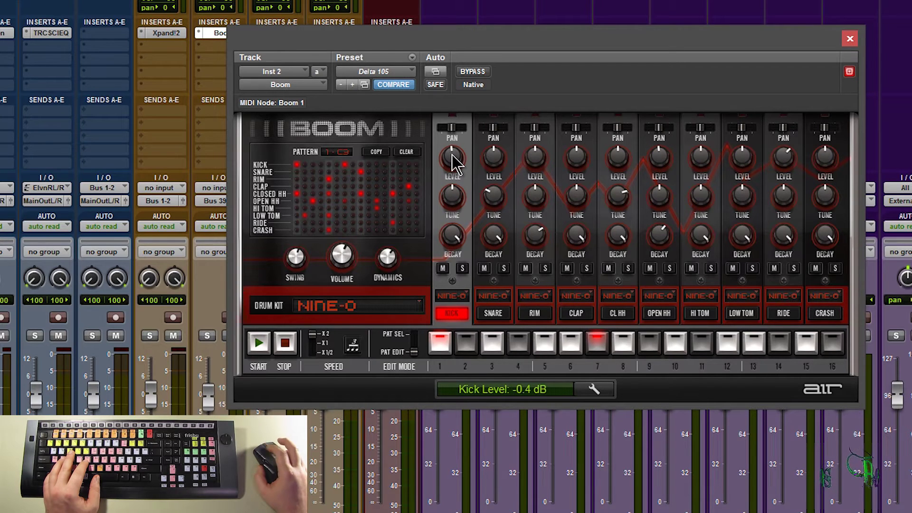
scroll(453, 163, up, 3)
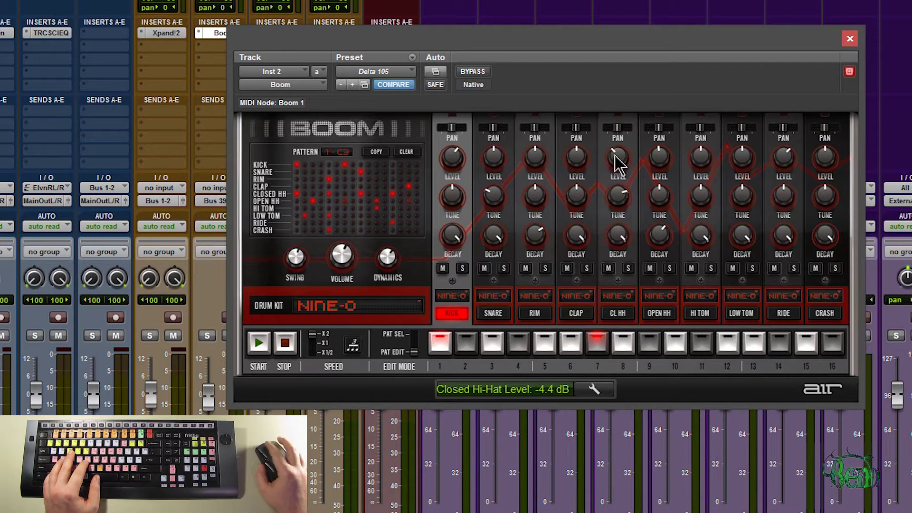
Tune Boom's open hi-hat to -6.49 semitones and the low tom to -0.47 semitones.
scroll(658, 204, down, 5)
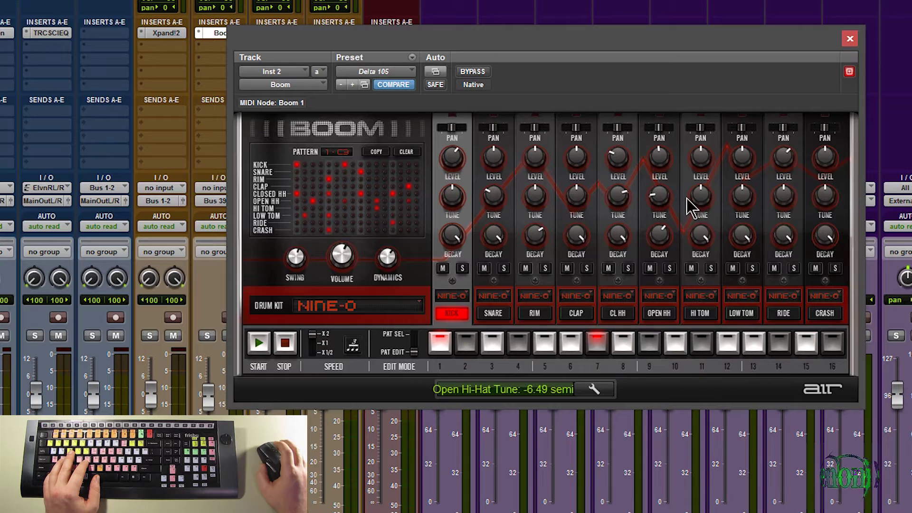
scroll(740, 194, down, 2)
scroll(739, 194, up, 1)
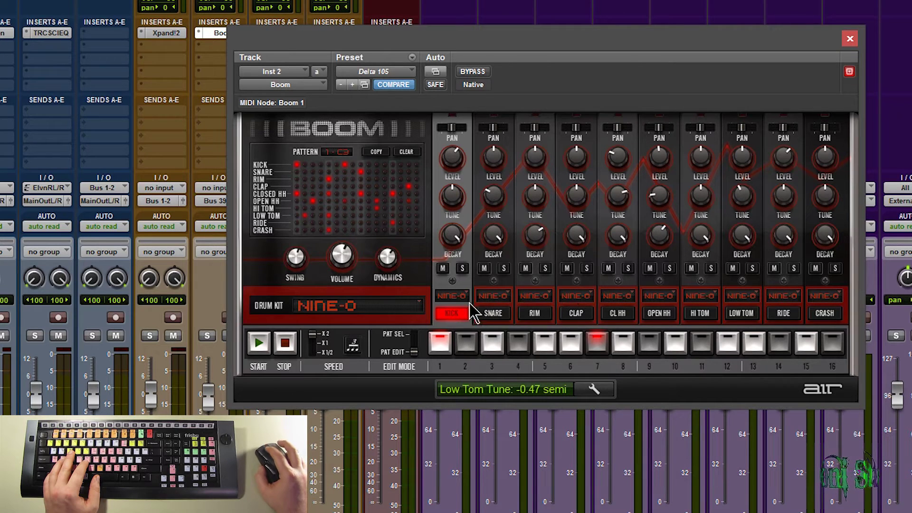
Switch Boom's edit mode to Pat Sel, try its speed switch, and set the snare decay to 75%.
click(415, 351)
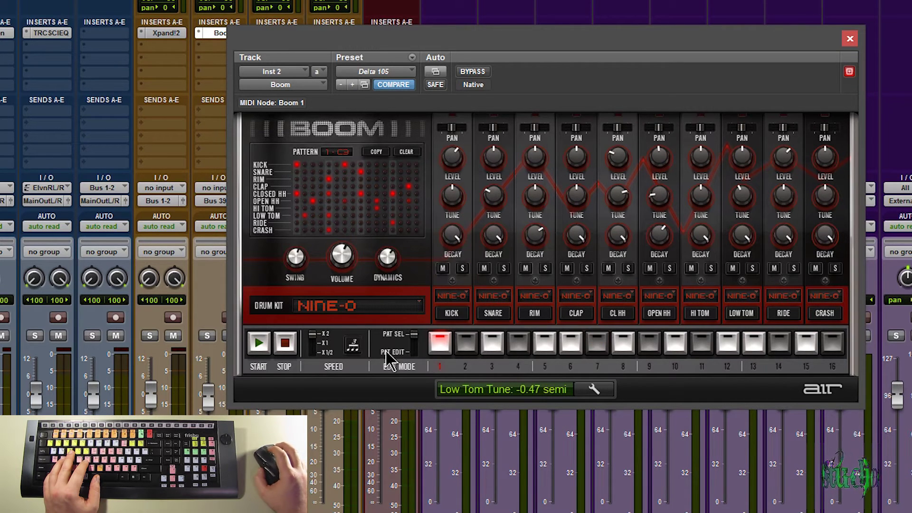
click(311, 349)
click(311, 348)
click(311, 349)
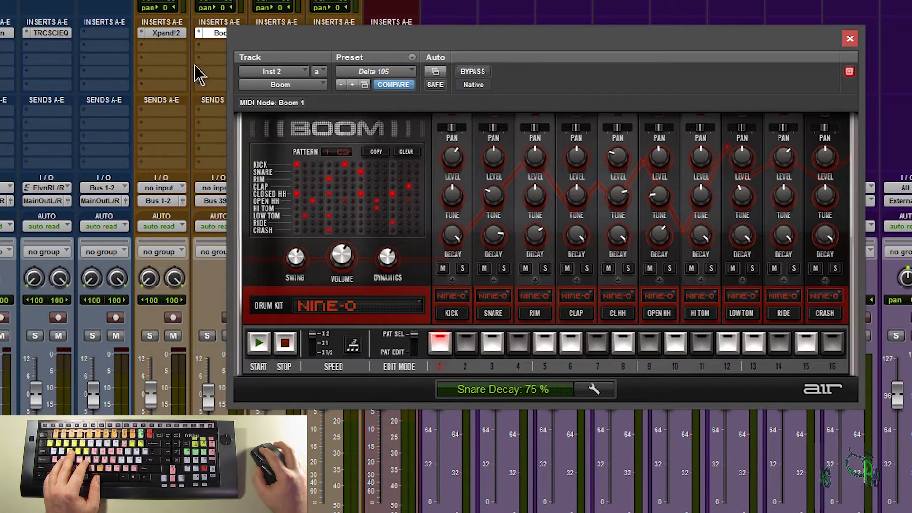
Open Xpand!2 on the Inst 1 track, pan Part A to R 43, and raise the Release smart knob.
click(166, 34)
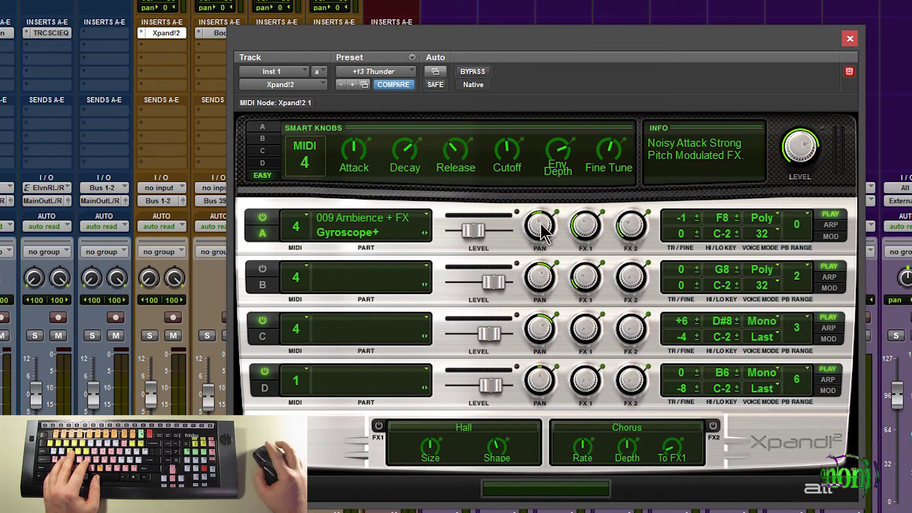
mouse_move(542, 232)
mouse_down()
mouse_move(553, 242)
mouse_move(546, 239)
mouse_up()
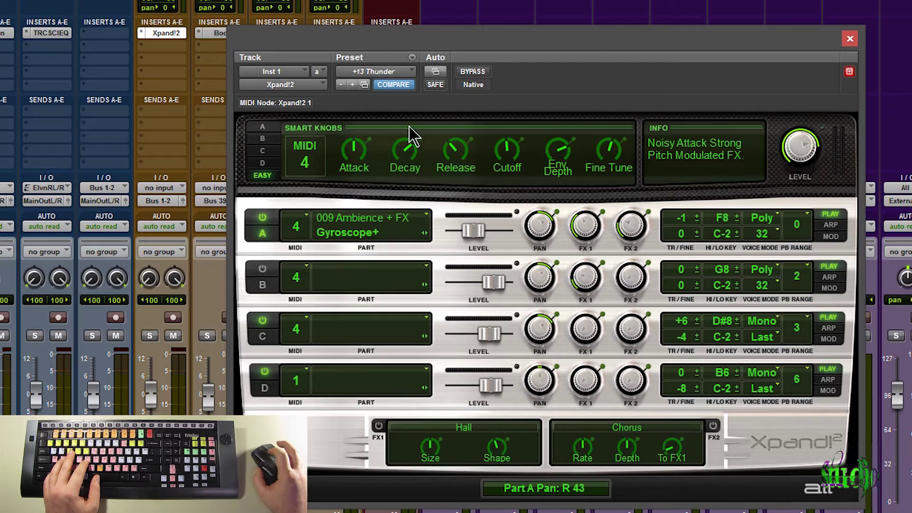
drag(457, 182, 458, 172)
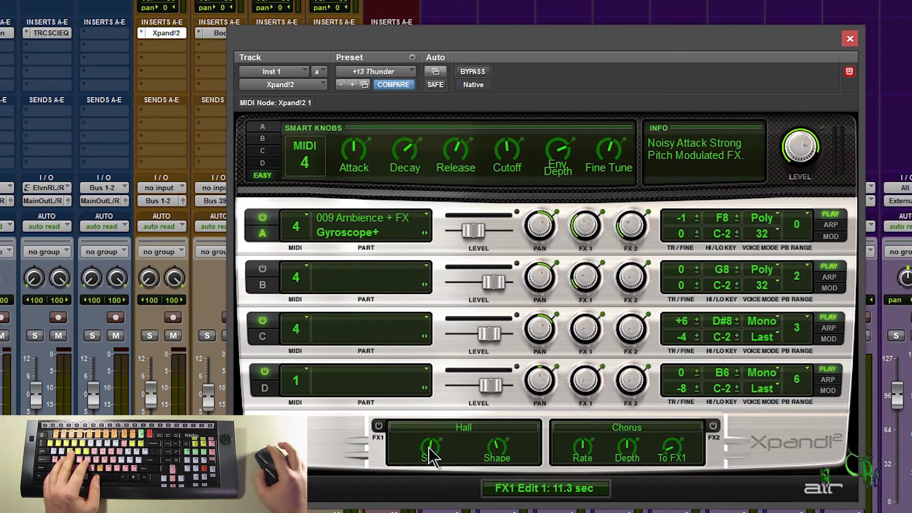
Set Xpand!2's Part C to MIDI channel 1 with a level of -10.5 dB, and Part D's pitch-bend range to 0.
scroll(295, 338, down, 2)
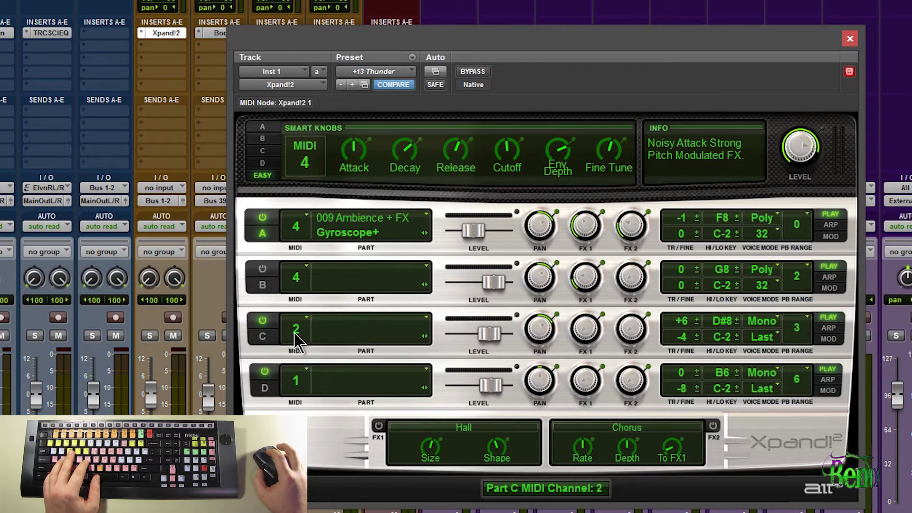
scroll(494, 344, down, 5)
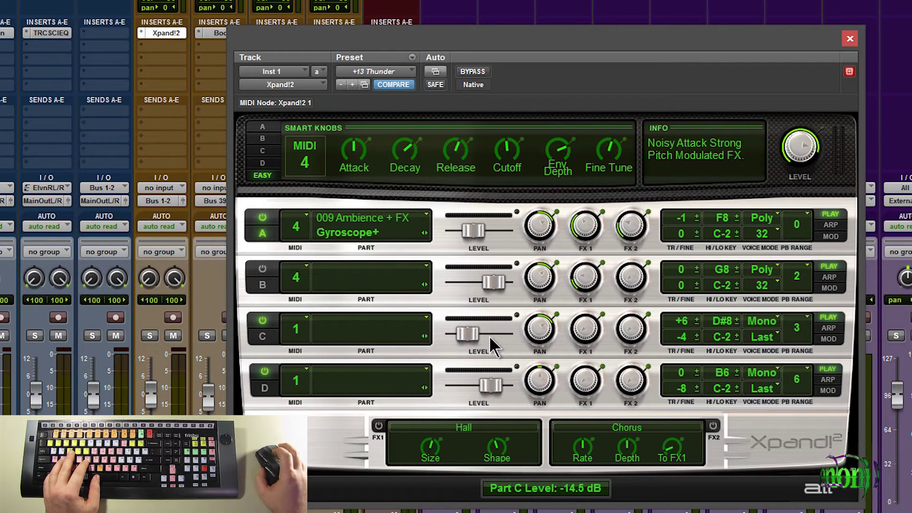
scroll(470, 339, up, 4)
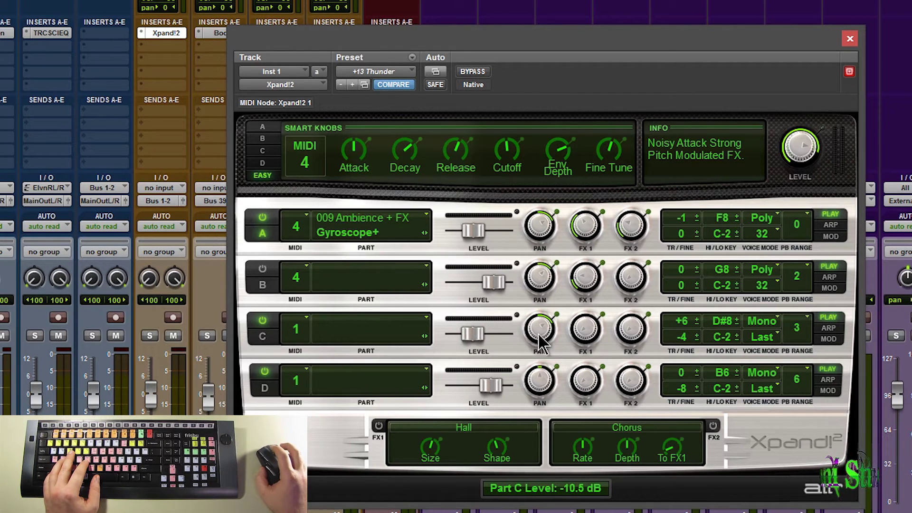
scroll(794, 382, down, 3)
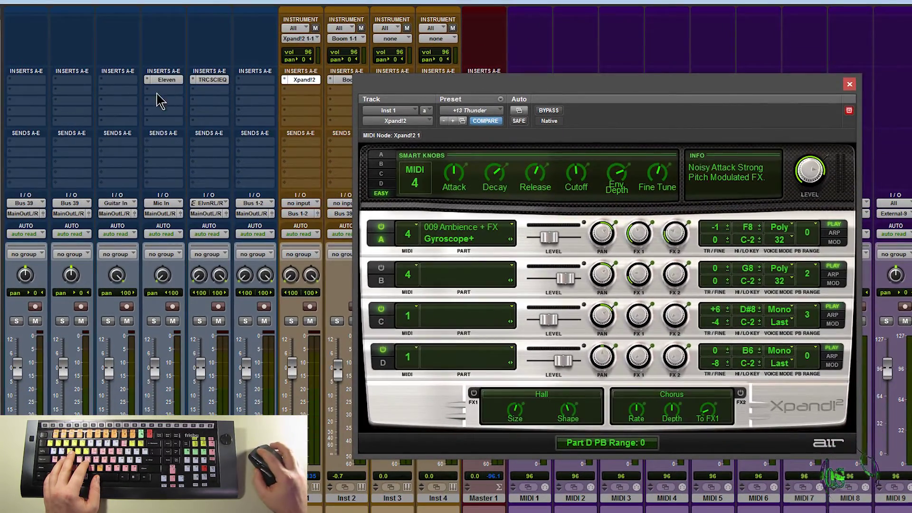
Open the Eleven plug-in on the Audio 4 track, reposition its window, adjust the amp's gain, and close it.
click(166, 79)
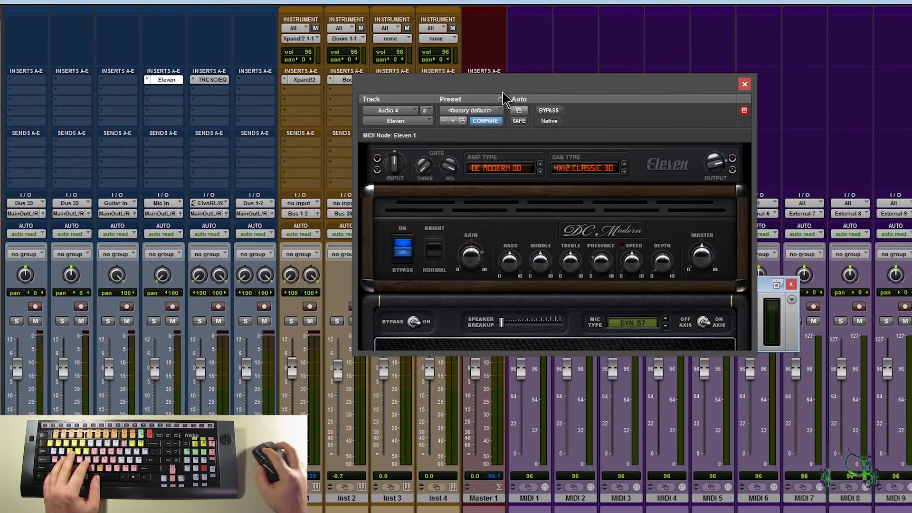
drag(503, 93, 554, 97)
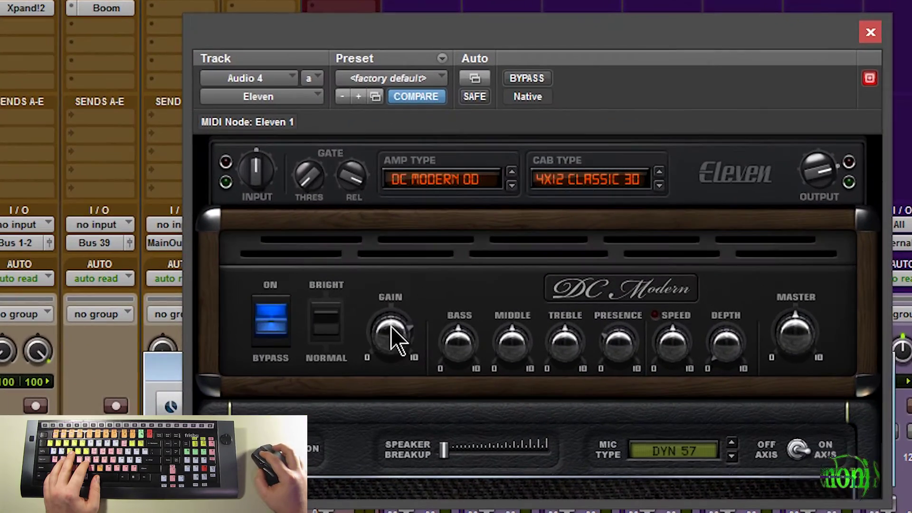
drag(388, 383, 387, 440)
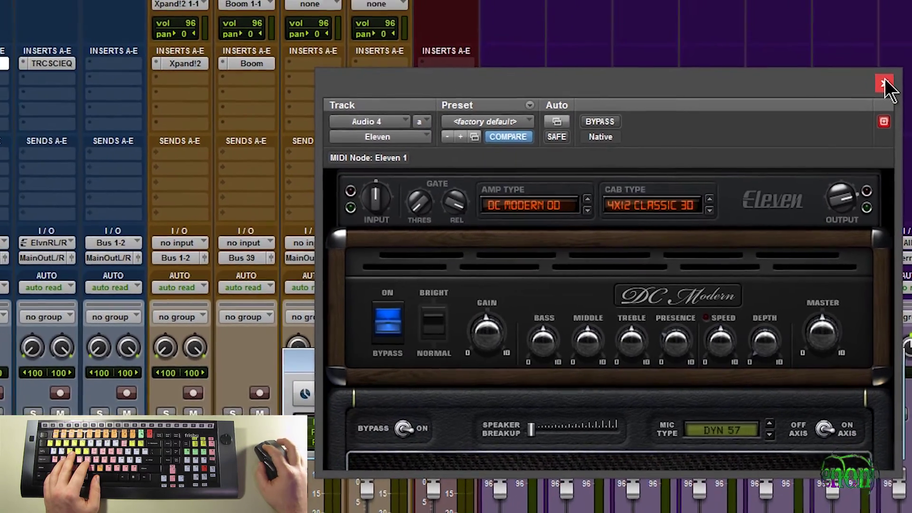
click(871, 40)
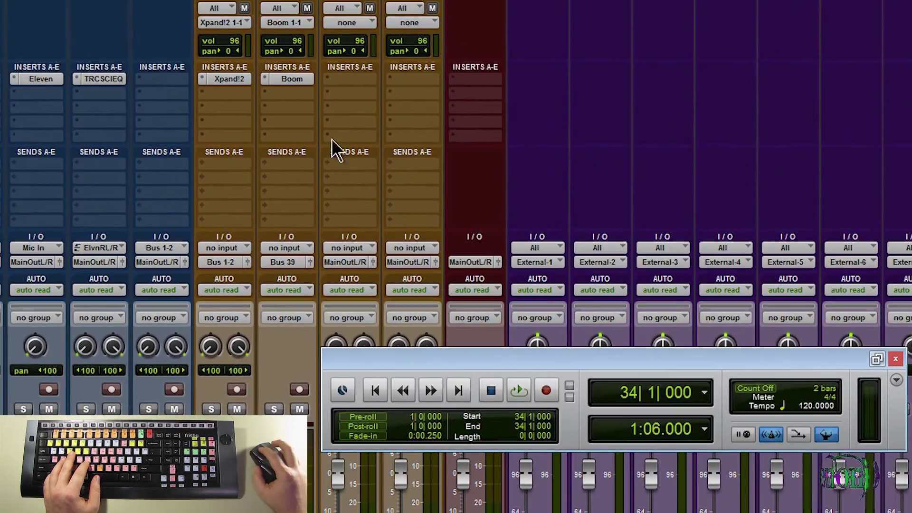
Open the T-RackS equalizer on the Audio 5 track and set its low cut frequency to 38 Hz.
click(104, 81)
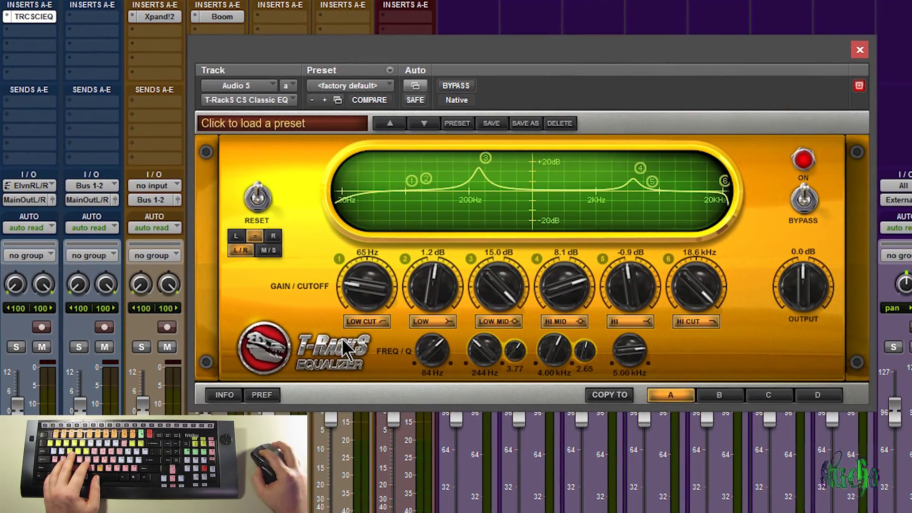
scroll(366, 285, up, 3)
drag(370, 297, 370, 297)
scroll(366, 285, down, 5)
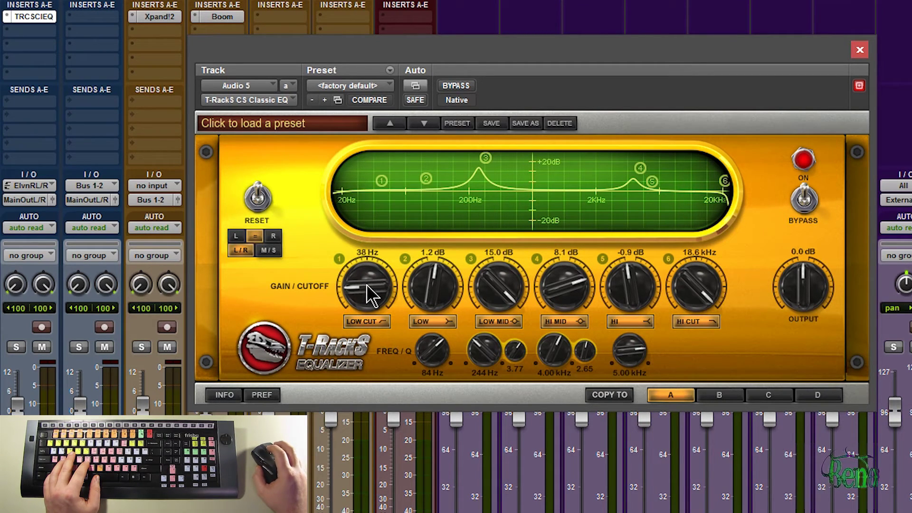
Set the T-RackS equalizer's low band gain to 9.0 dB and try adjusting the low mid band's Q.
scroll(452, 299, down, 2)
drag(453, 309, 462, 320)
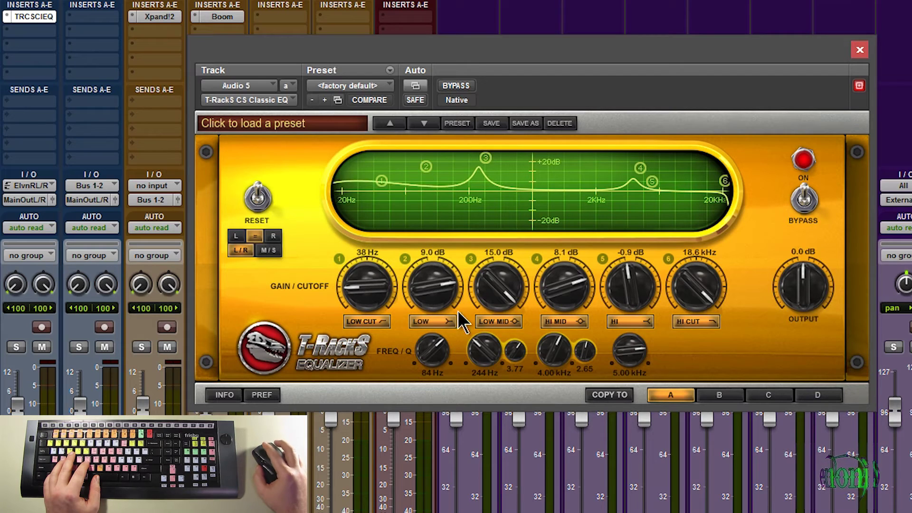
drag(511, 365, 512, 359)
scroll(631, 288, up, 3)
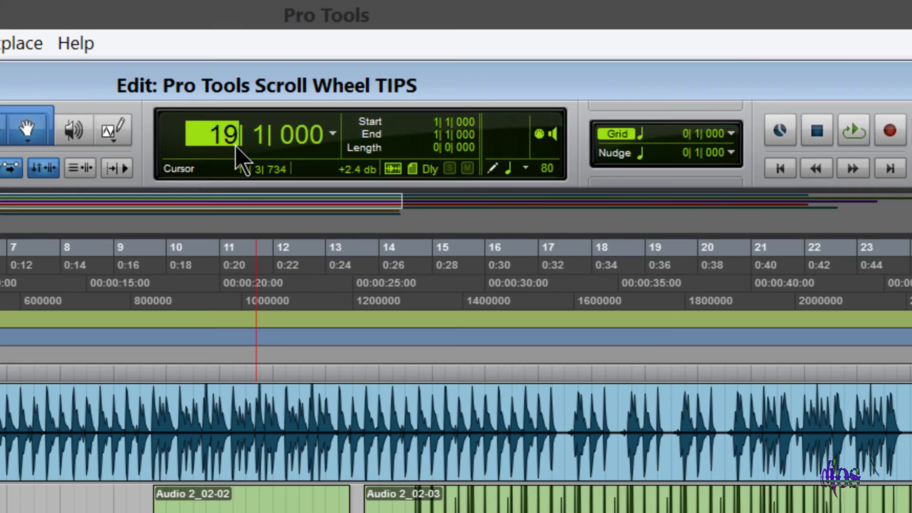
In the Edit window, set the selection to start at bar 19 and end at bar 32.
scroll(290, 403, right, 3)
click(437, 136)
scroll(437, 136, up, 13)
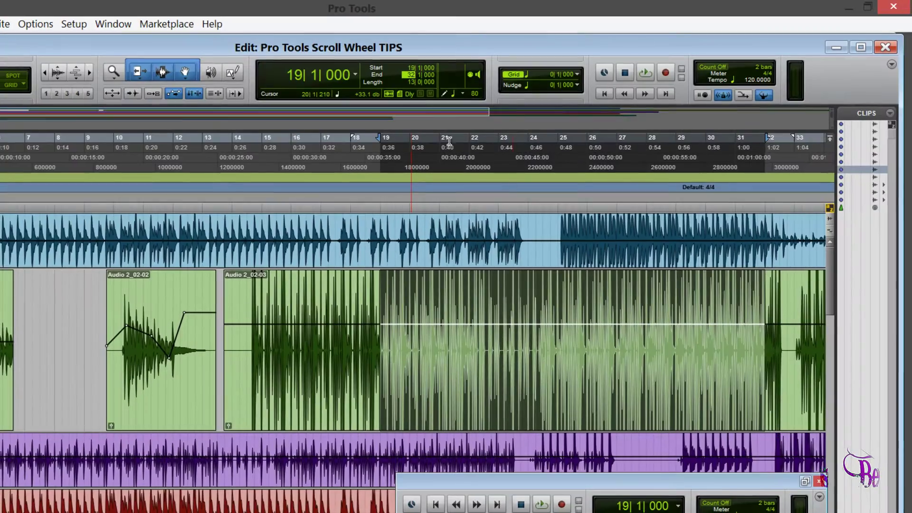